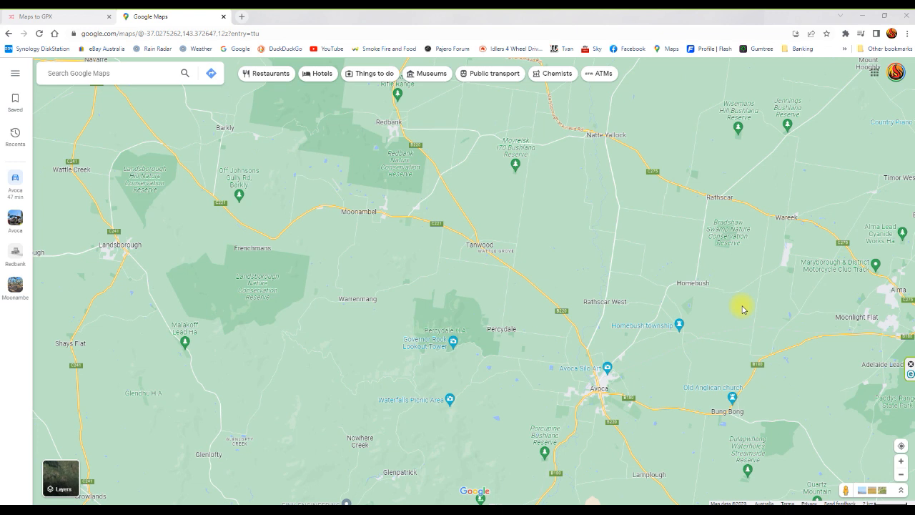
Look up Avoca VIC and request driving directions to it, choosing Stuart Mill on the map as the starting point
left_click(128, 73)
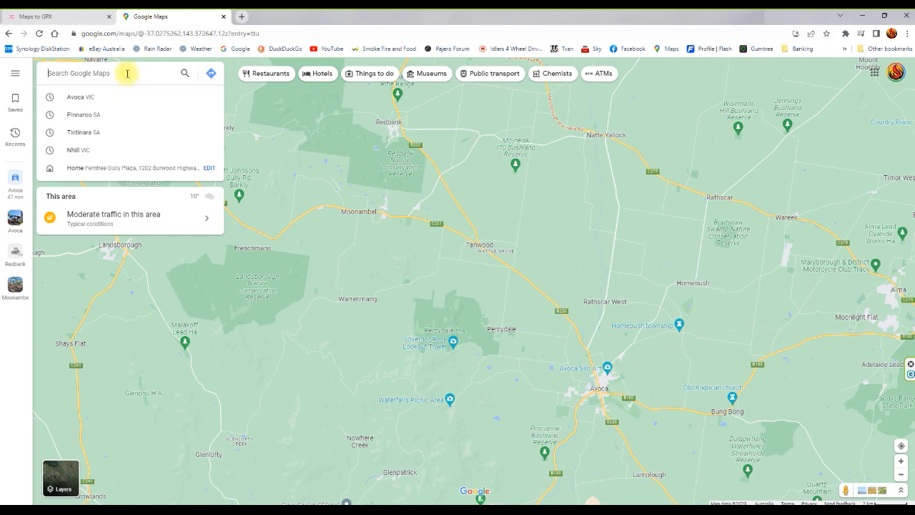
left_click(96, 95)
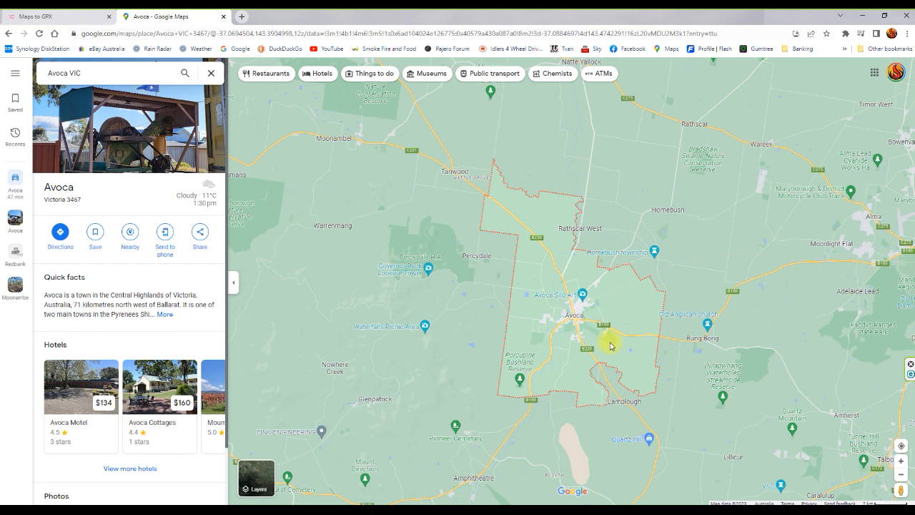
left_click(60, 233)
scroll(390, 218, "down", 3)
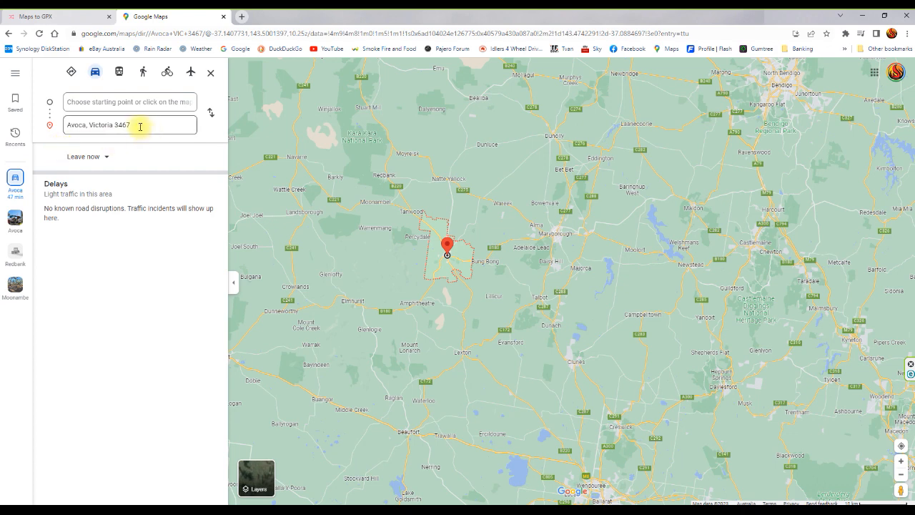
left_click(367, 113)
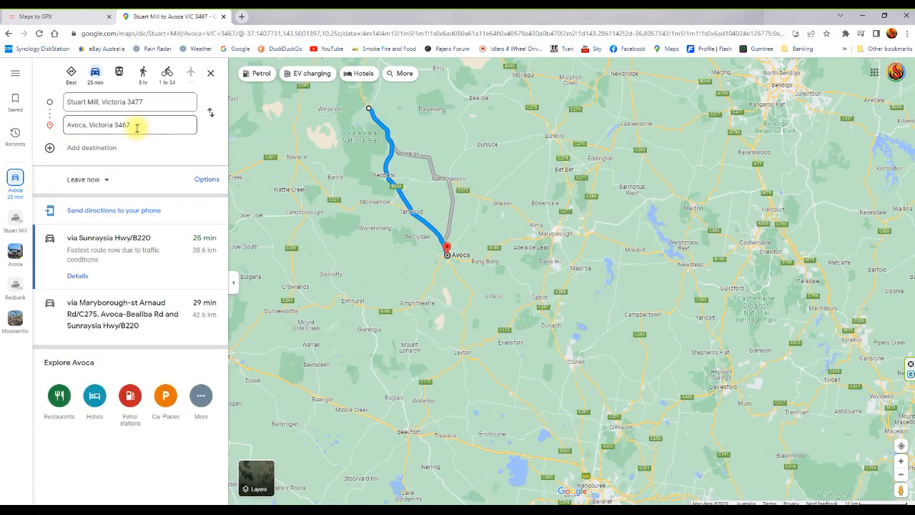
Add Donald and Minyip as further destinations on the route, picking each town on the map
left_click_drag(299, 147, 465, 374)
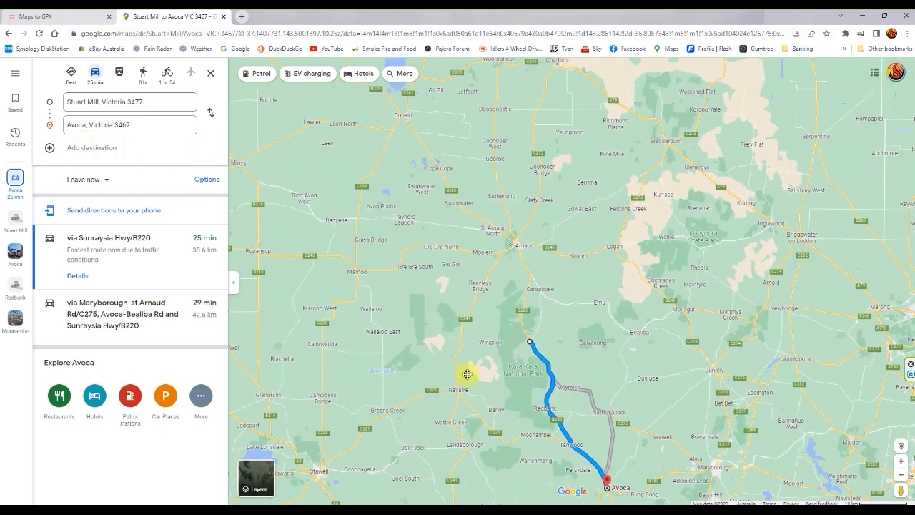
left_click(92, 152)
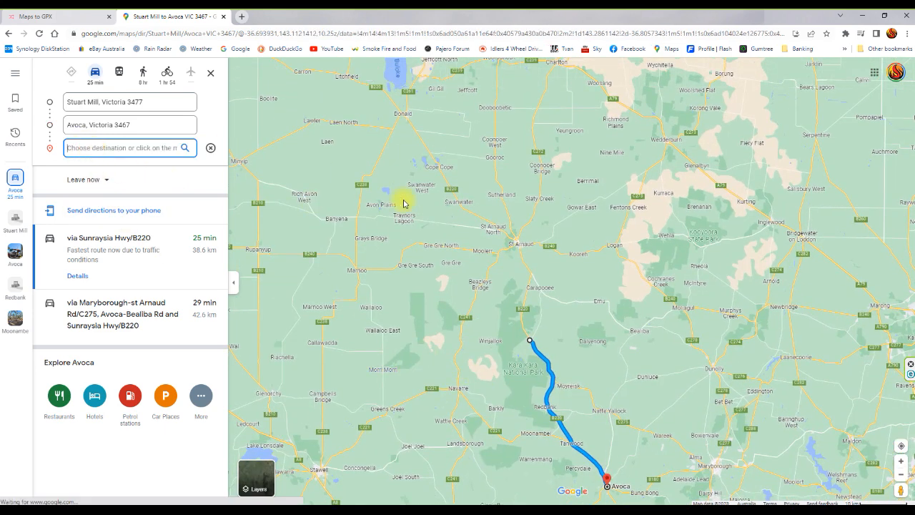
left_click(407, 118)
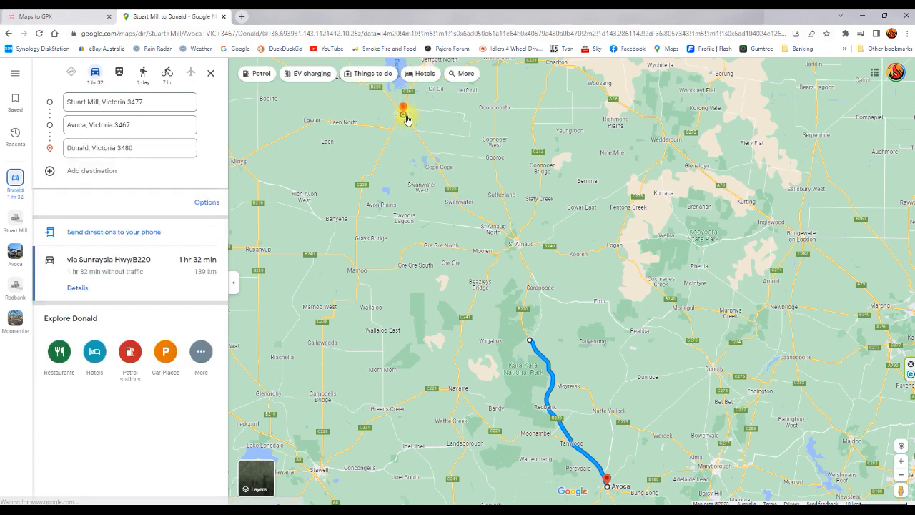
left_click(103, 171)
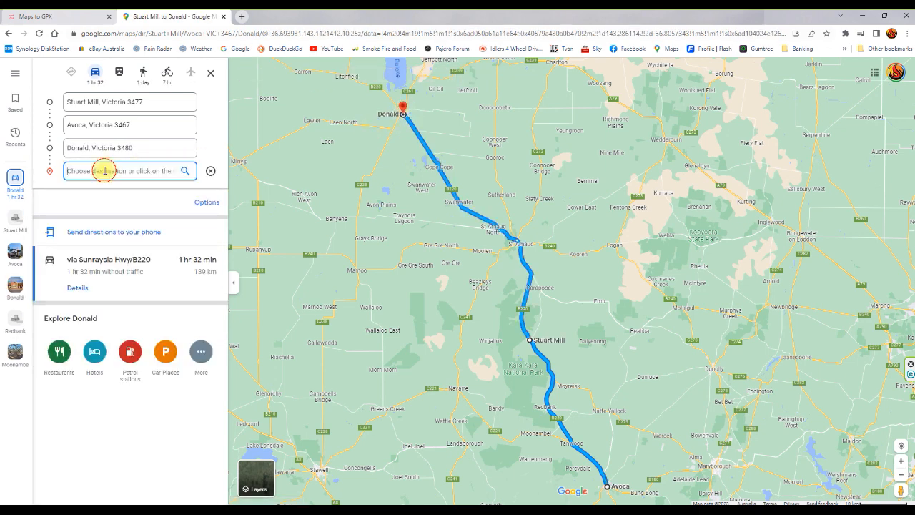
left_click(238, 166)
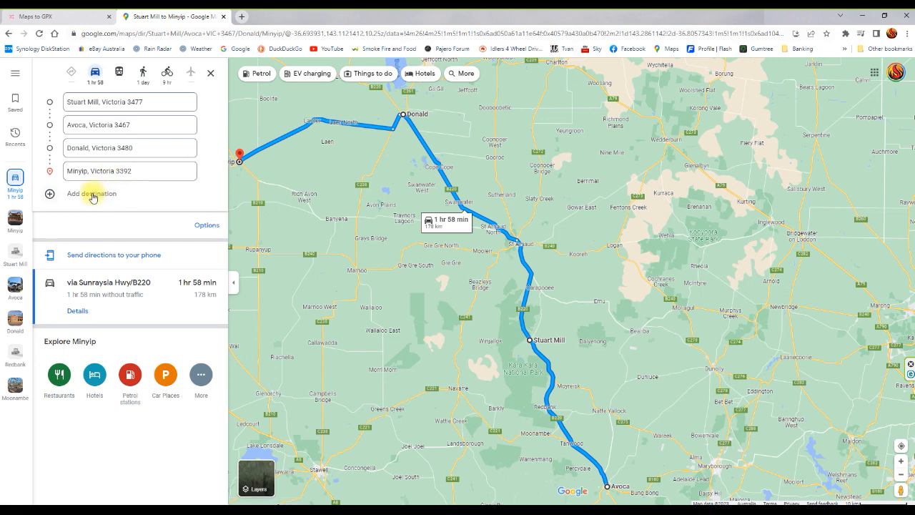
Extend the route with Marnoo and Rupanyup as the next destinations, picked on the map
left_click(92, 194)
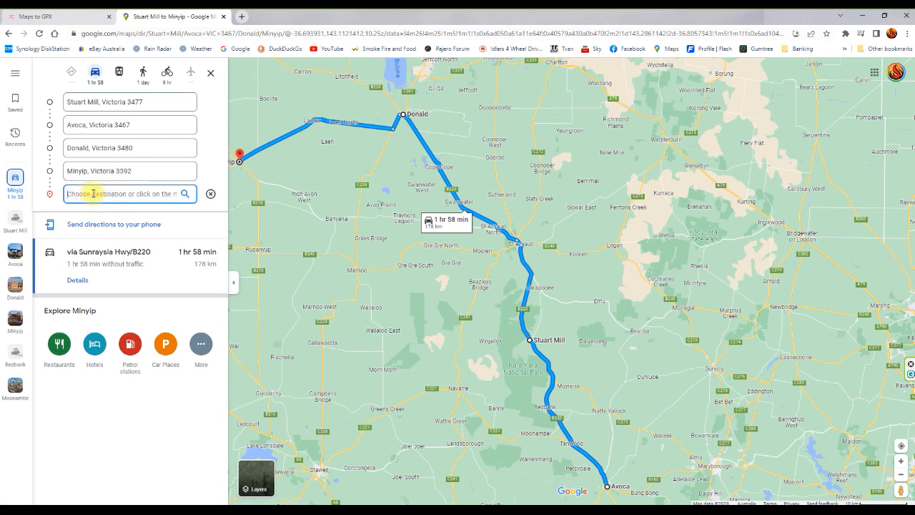
left_click(357, 270)
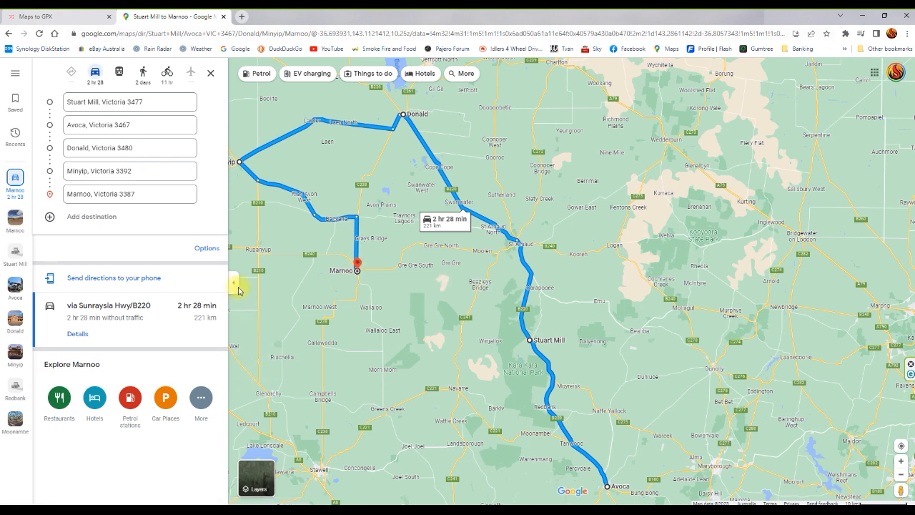
mouse_move(260, 253)
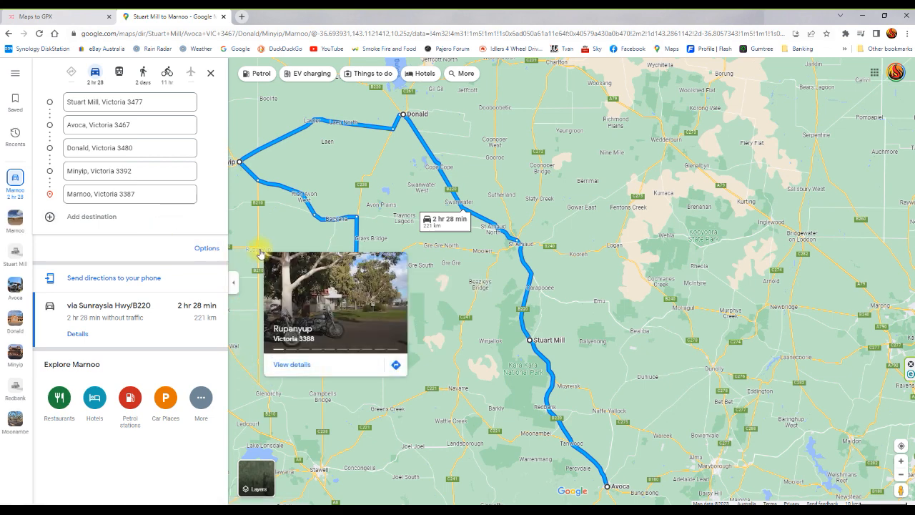
left_click(100, 216)
left_click(257, 254)
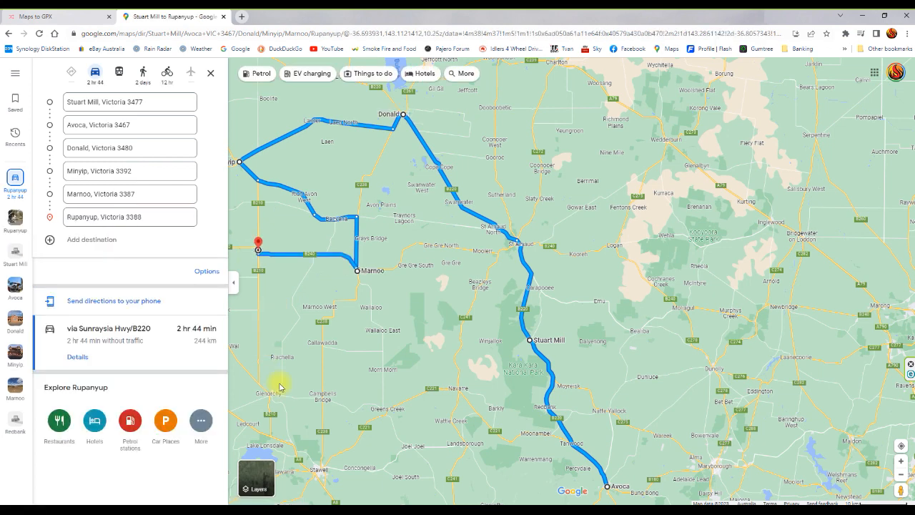
Extend the route with Wallaloo East and Greens Creek as the final destinations, picked on the map
mouse_move(273, 398)
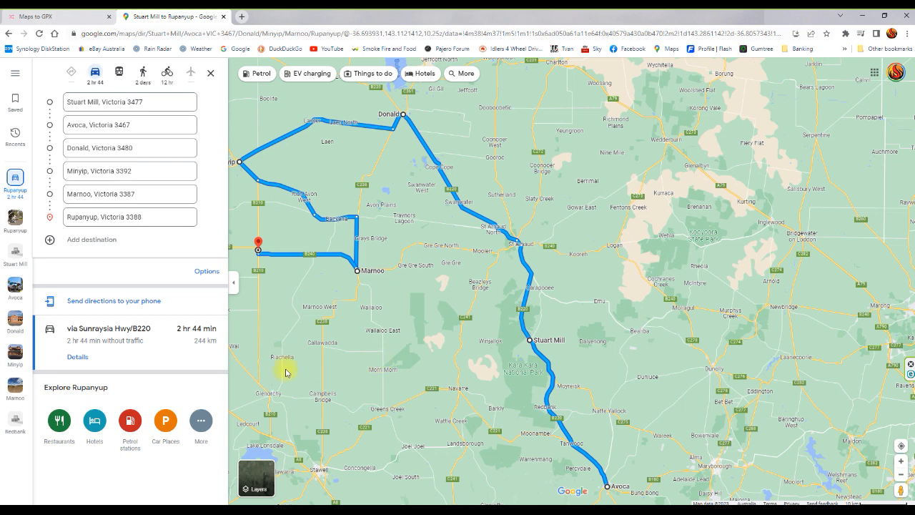
left_click(98, 241)
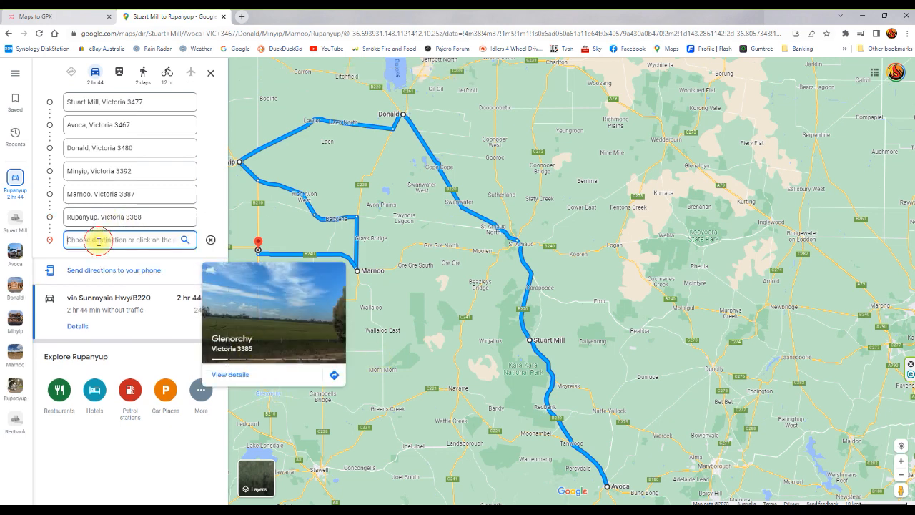
left_click(383, 331)
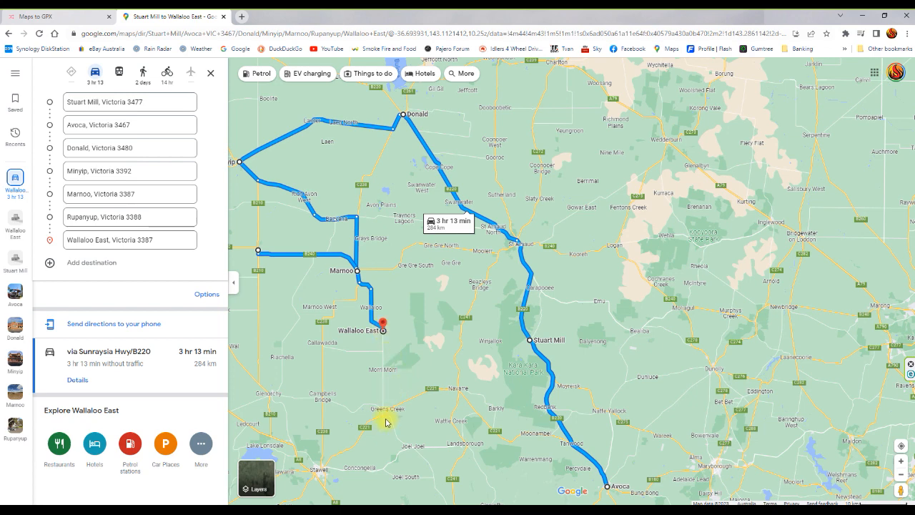
left_click(89, 262)
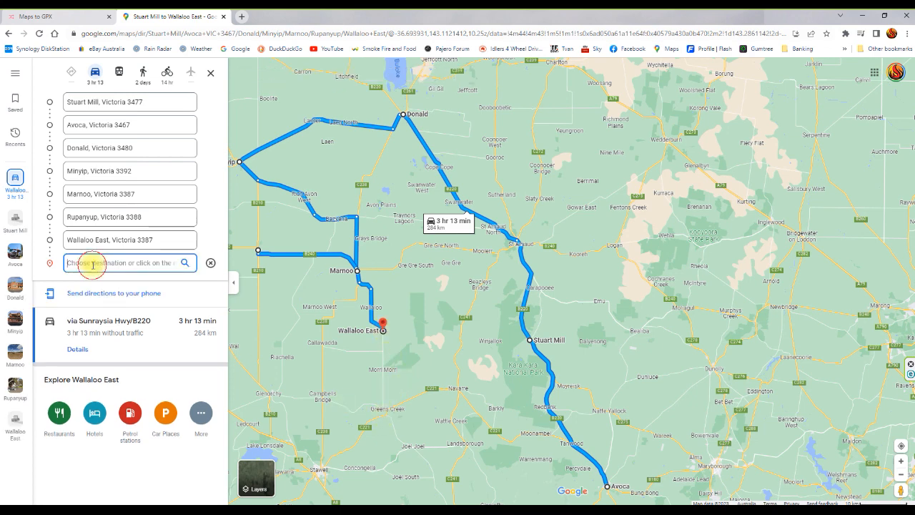
left_click(384, 414)
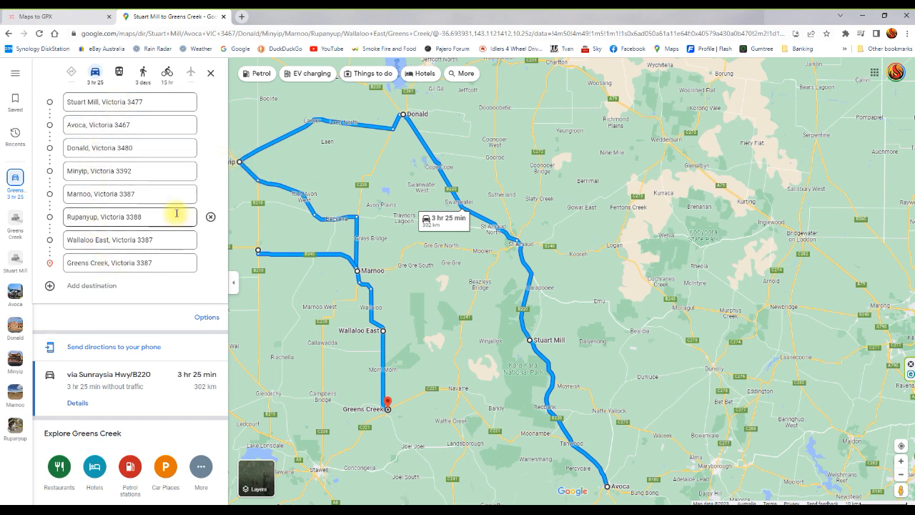
Copy the sharing link of the Stuart Mill to Greens Creek route and close the Share dialog
scroll(517, 322, "down", 3)
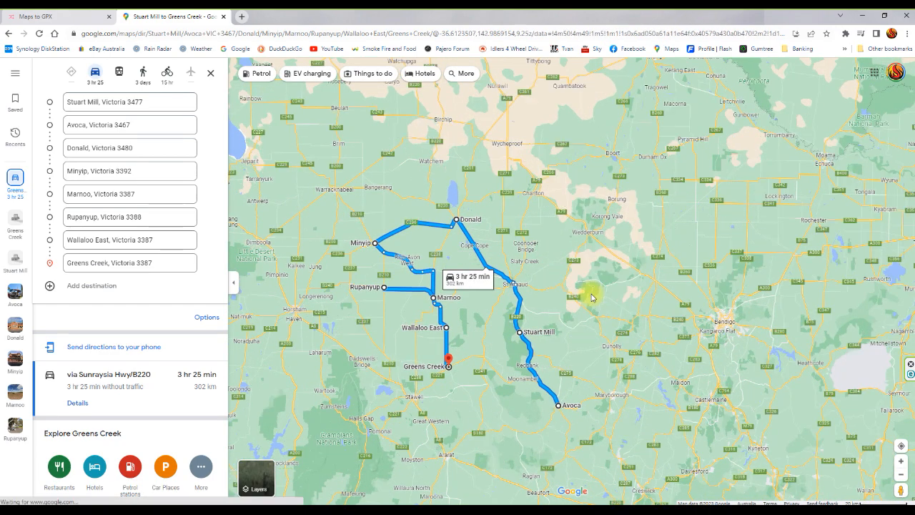
left_click_drag(591, 292, 578, 236)
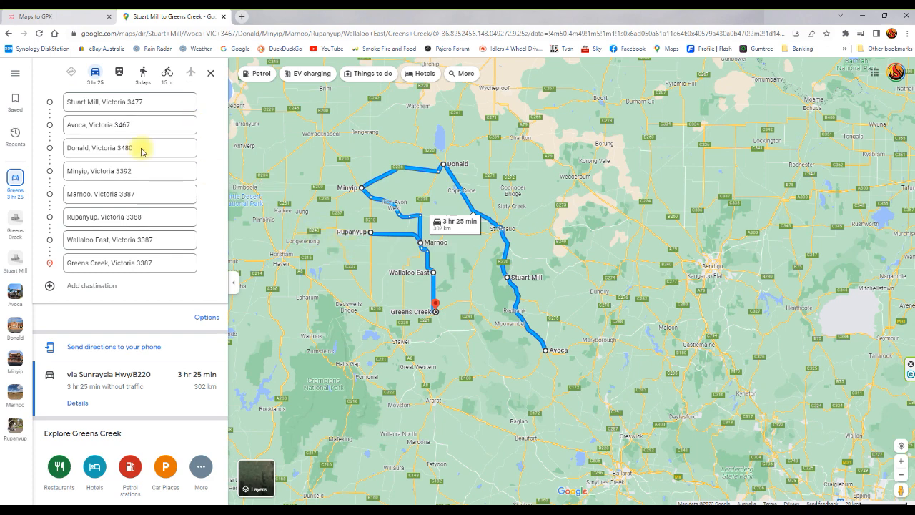
left_click(15, 77)
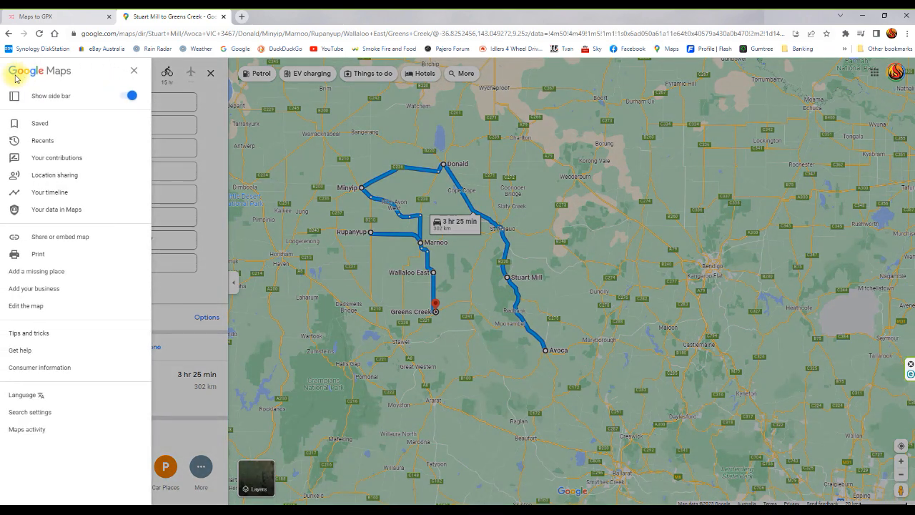
left_click(41, 242)
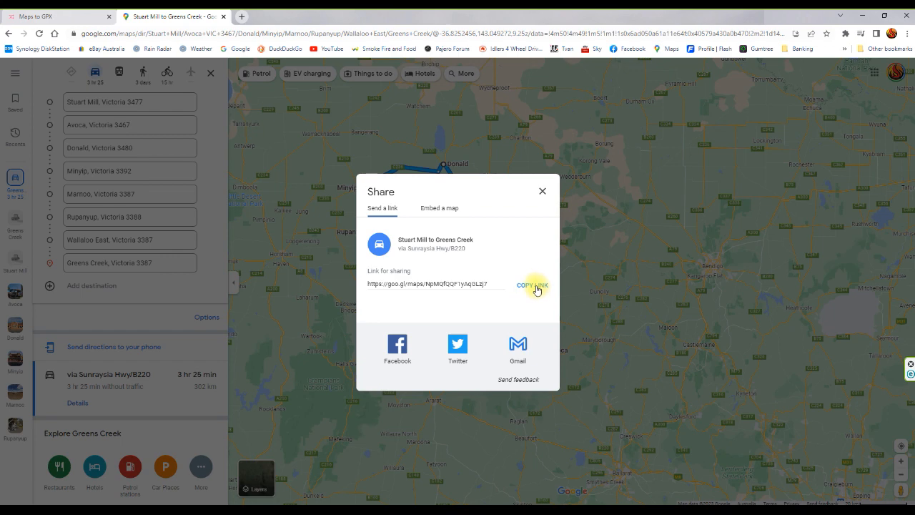
left_click(536, 288)
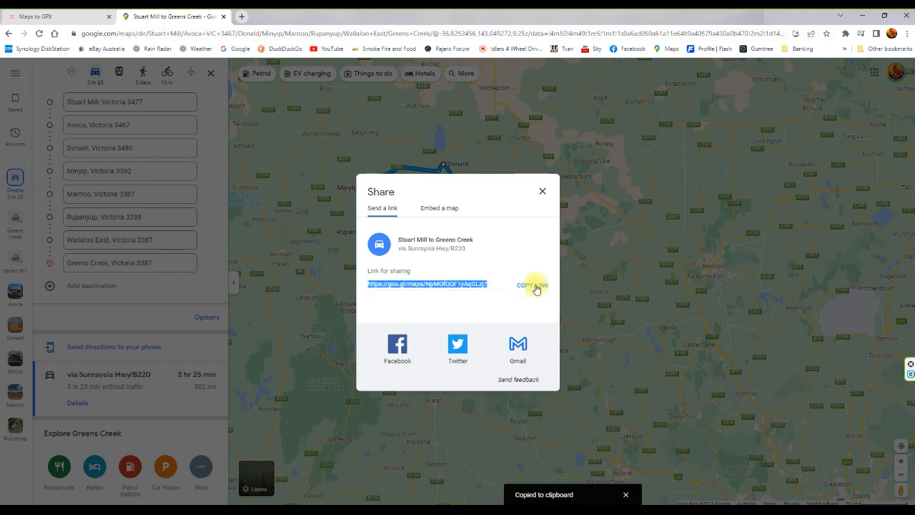
left_click(542, 191)
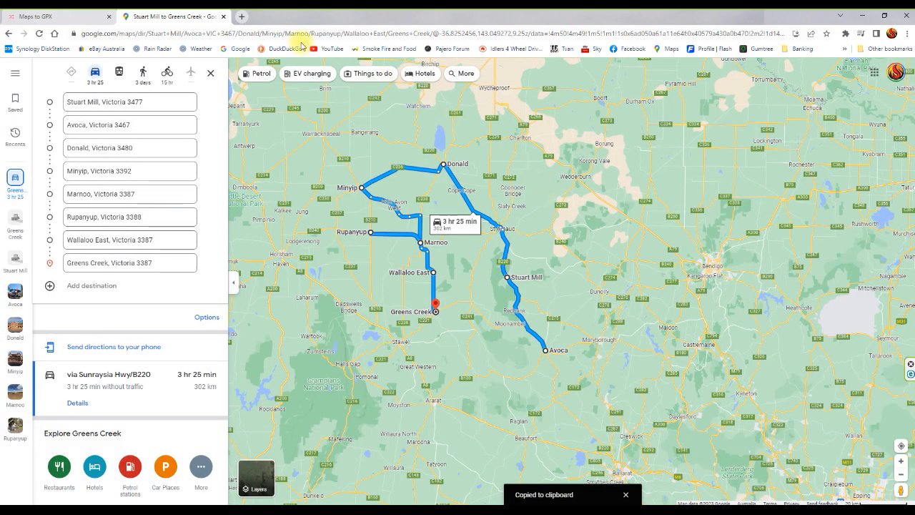
Open the copied route link in a new browser tab to check it, and close that tab
left_click(242, 16)
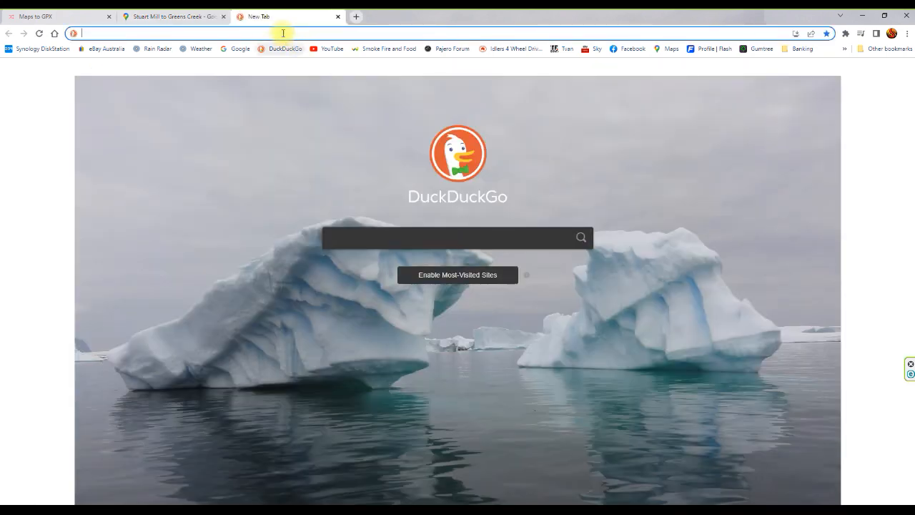
right_click(282, 34)
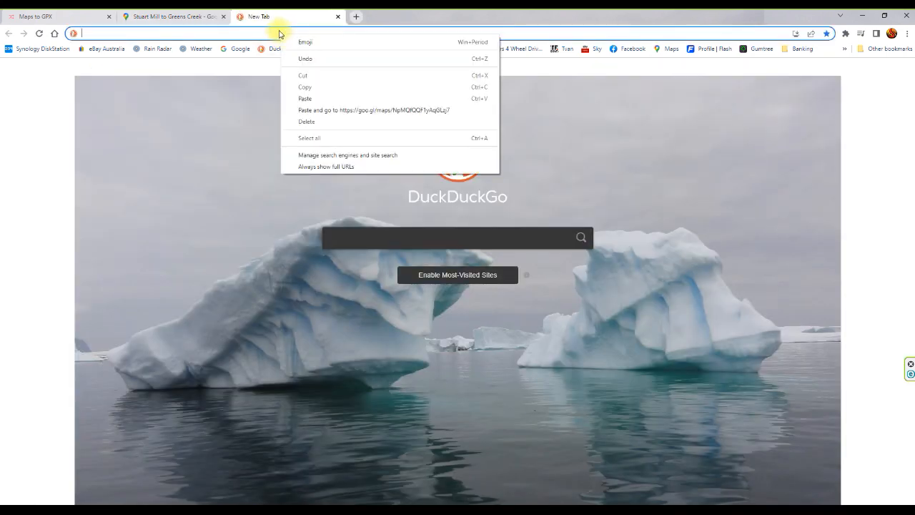
left_click(305, 99)
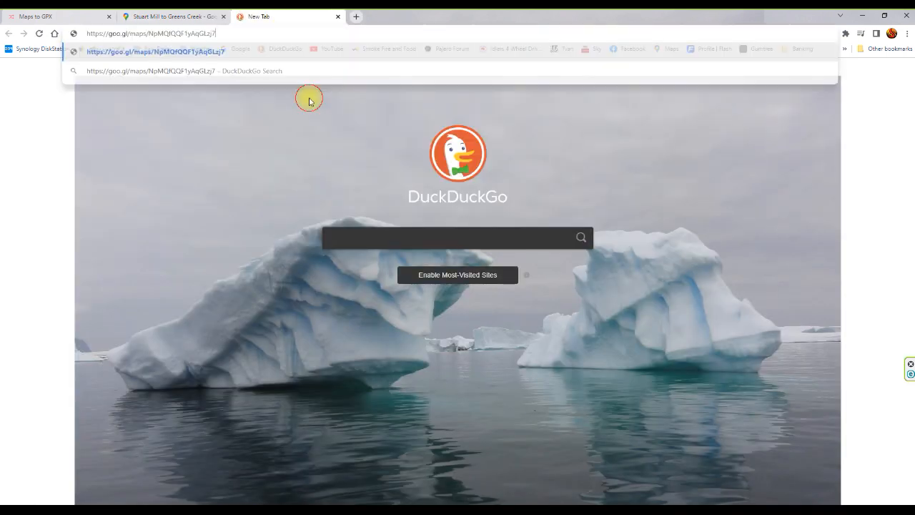
key("Return")
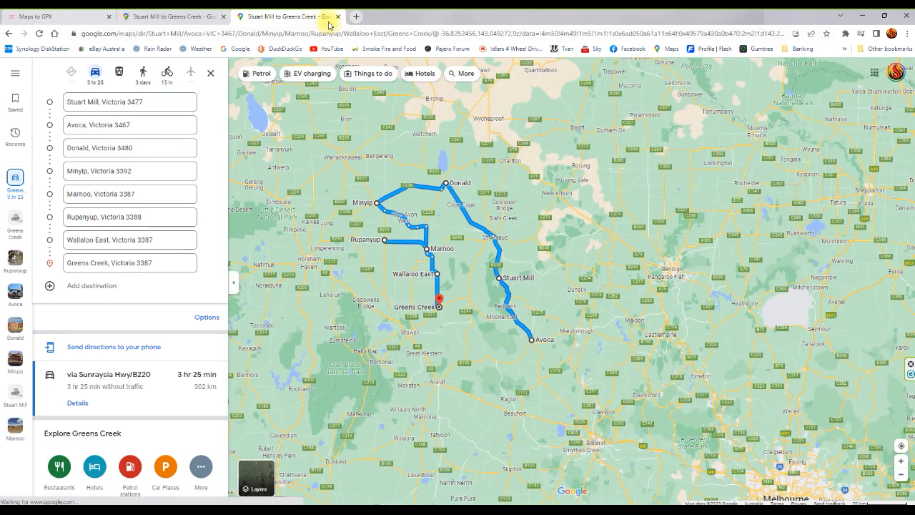
left_click(338, 16)
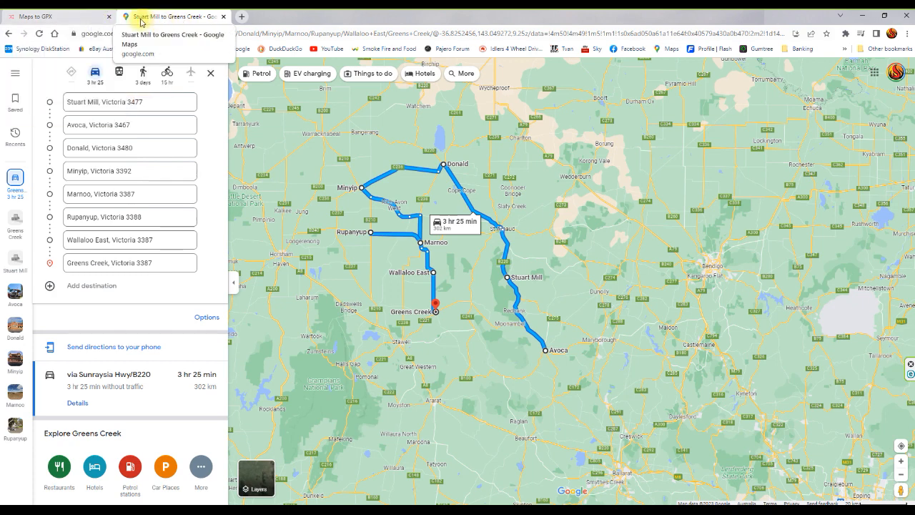
Switch to the Maps to GPX site and clear the old Google Maps link from its link field
left_click(73, 16)
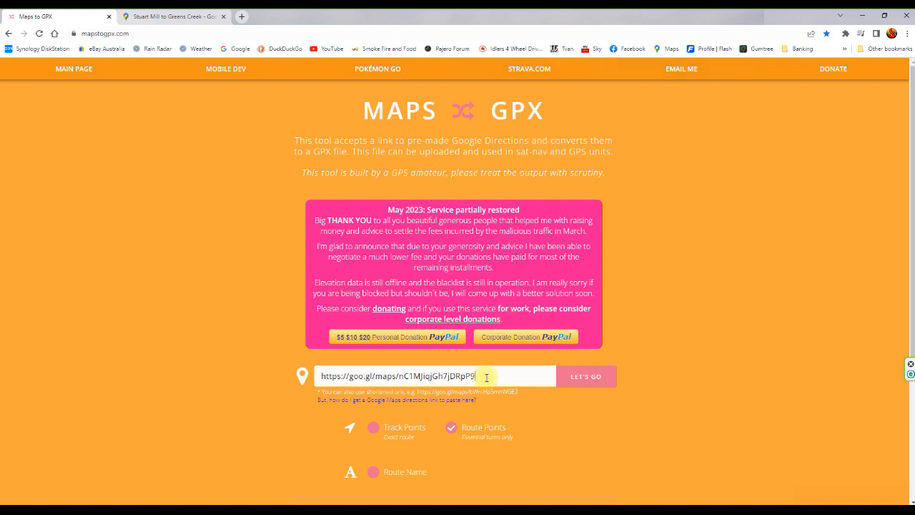
key("BackSpace")
key("BackSpace")
key("BackSpace")
key("BackSpace")
key("BackSpace")
key("BackSpace")
key("BackSpace")
key("BackSpace")
key("BackSpace")
key("BackSpace")
key("BackSpace")
key("BackSpace")
key("BackSpace")
key("BackSpace")
key("BackSpace")
key("BackSpace")
key("BackSpace")
key("BackSpace")
key("BackSpace")
key("BackSpace")
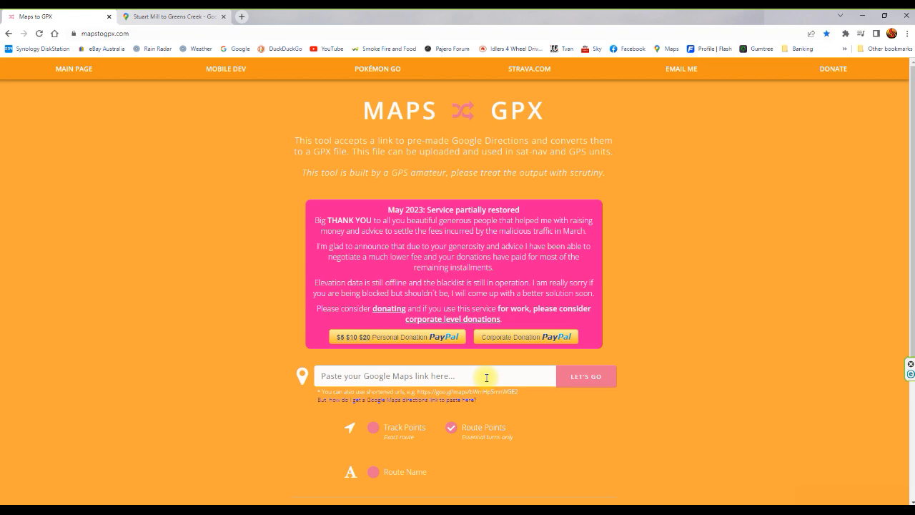
Paste the copied Stuart Mill to Greens Creek route link into the Maps to GPX link field
left_click(161, 19)
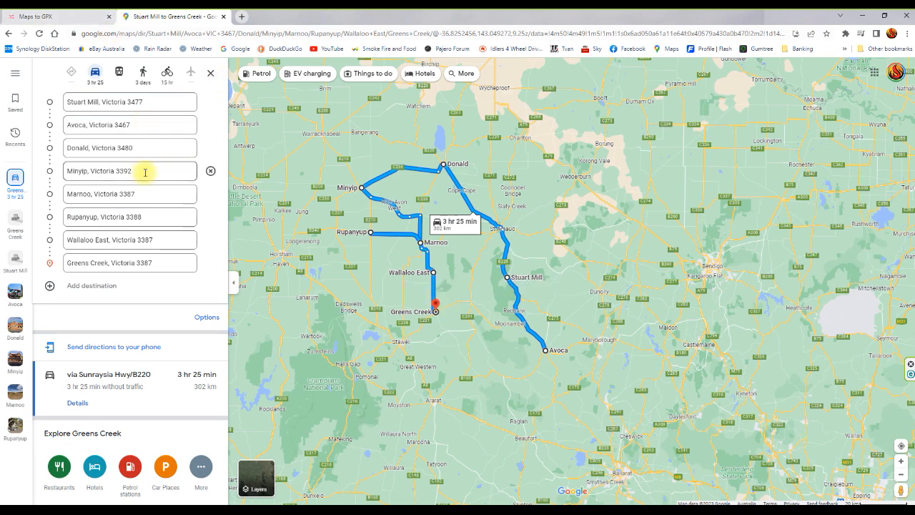
left_click(37, 17)
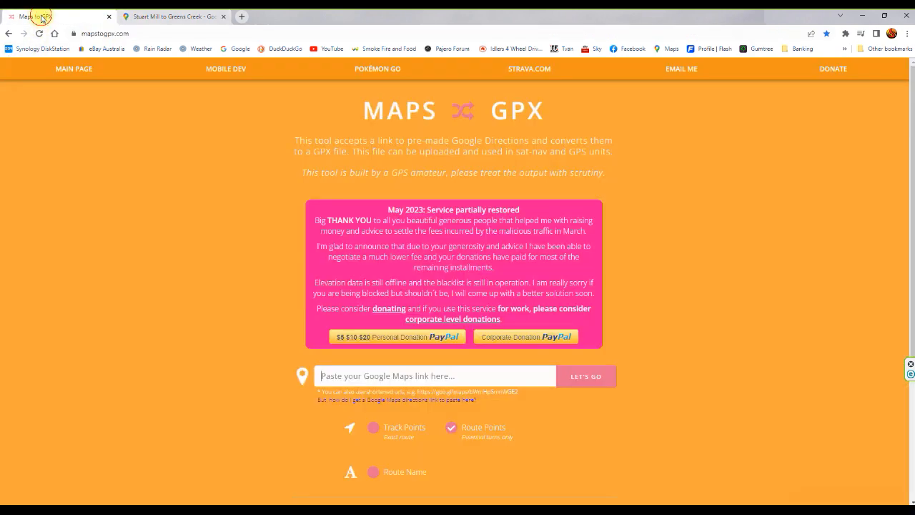
left_click(325, 375)
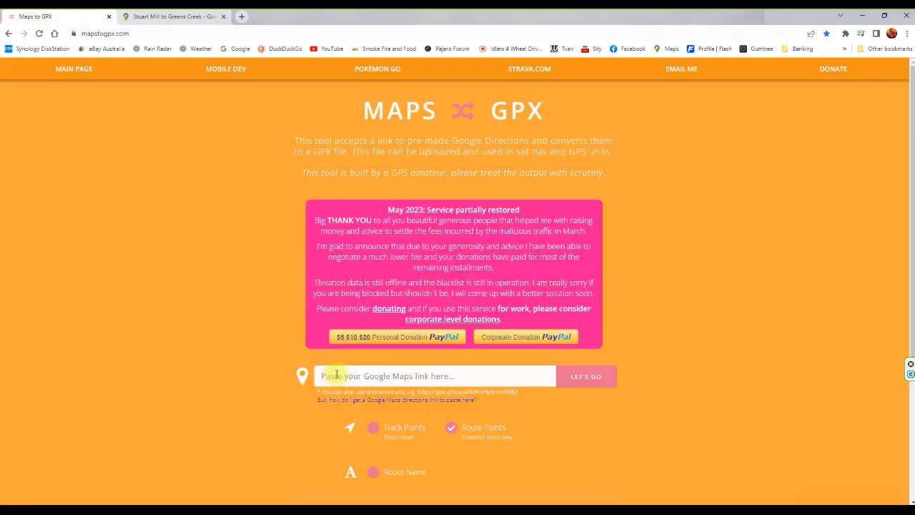
key("ctrl+v")
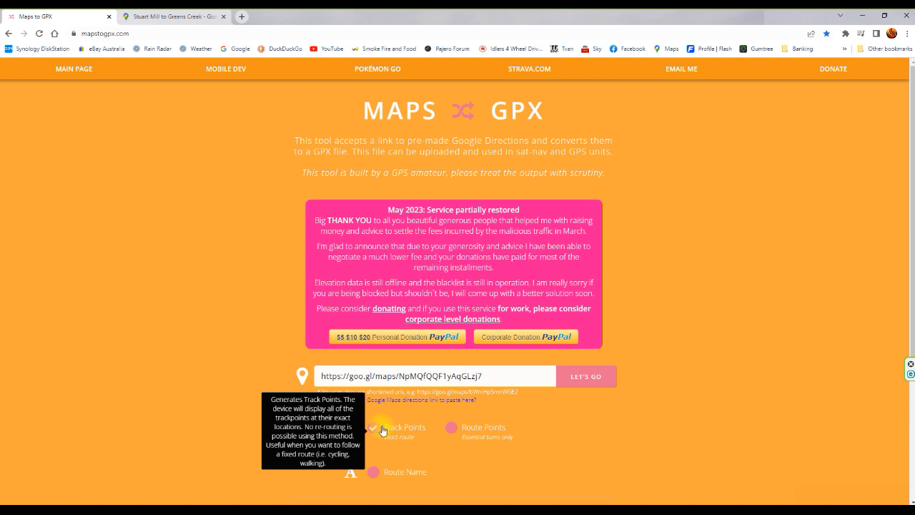
Convert the pasted route link to a track-point GPX file and cut the downloaded mapstogpx20230625_033324.gpx from the Downloads folder
left_click(585, 380)
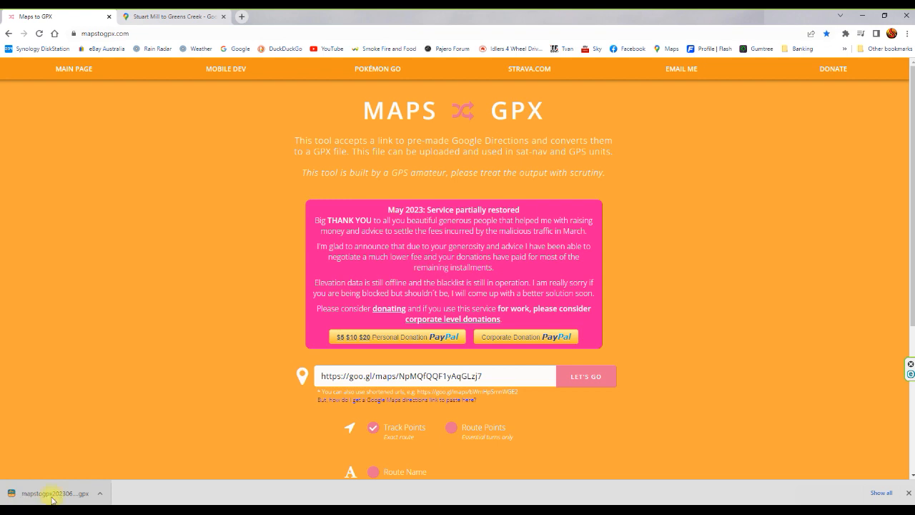
left_click(101, 494)
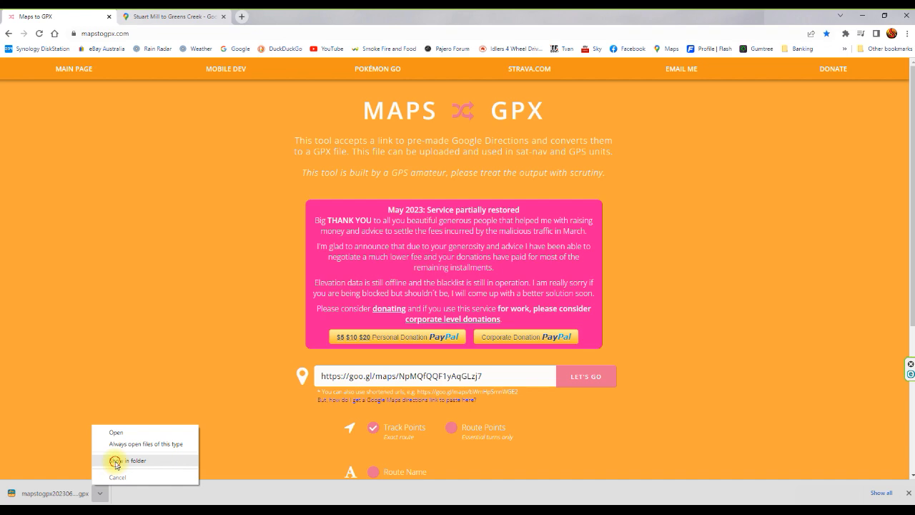
left_click(117, 461)
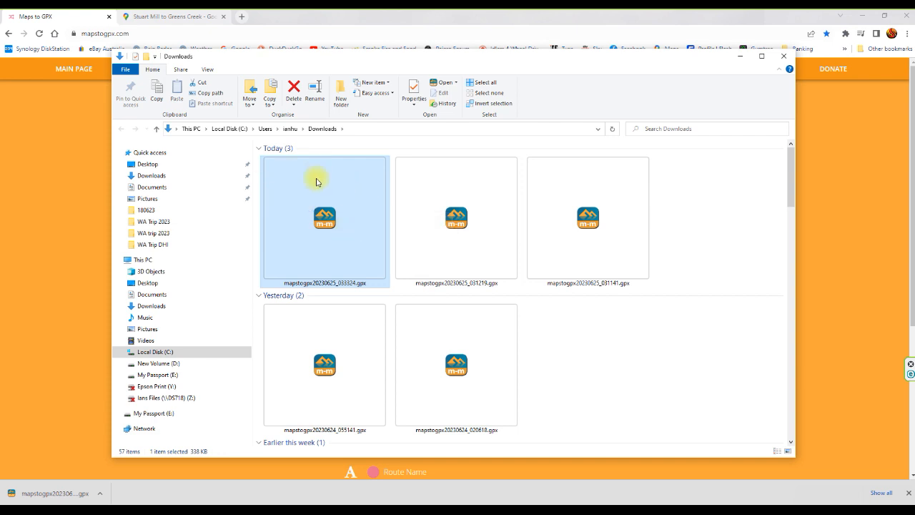
right_click(313, 186)
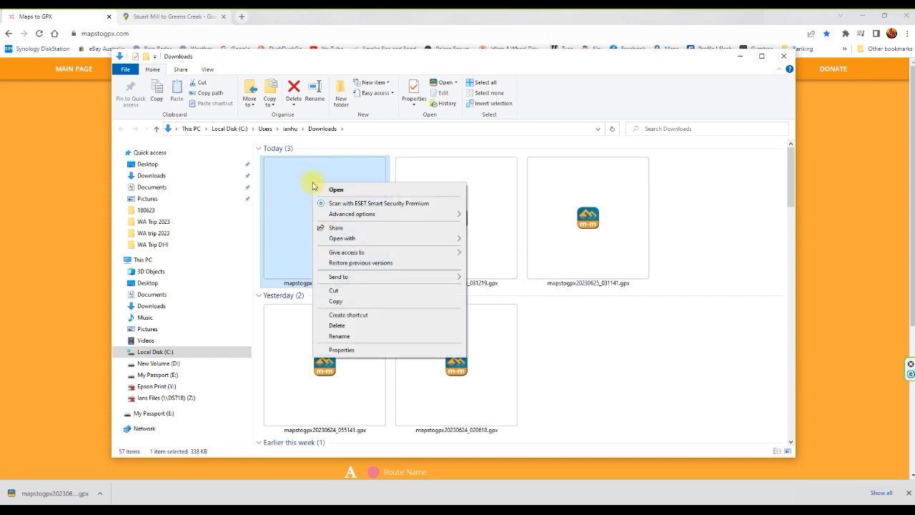
left_click(337, 292)
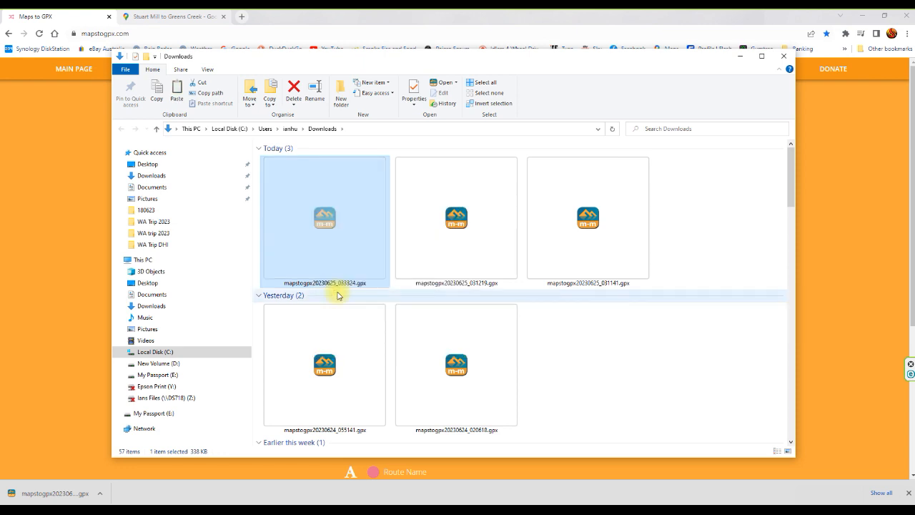
Create a new folder named Temp 2 on the New Volume (D:) drive
left_click(164, 363)
scroll(348, 316, "down", 2)
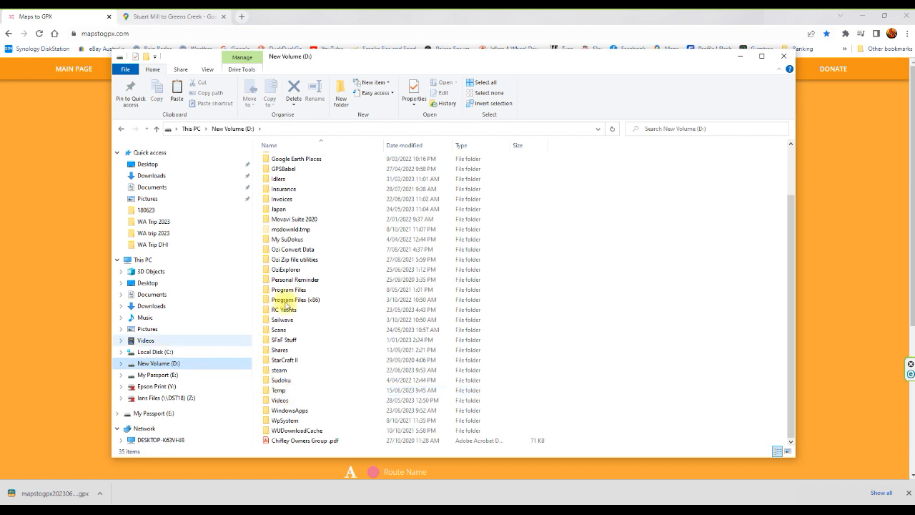
scroll(379, 214, "up", 2)
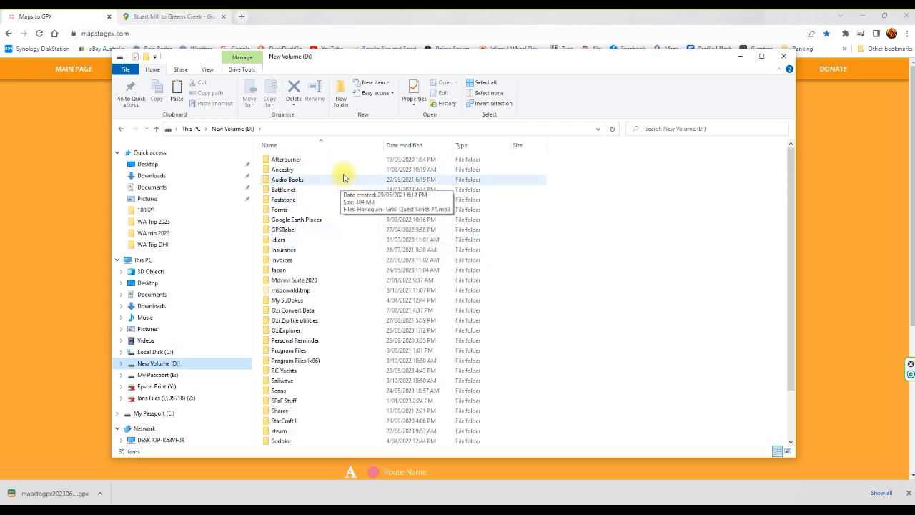
left_click(340, 95)
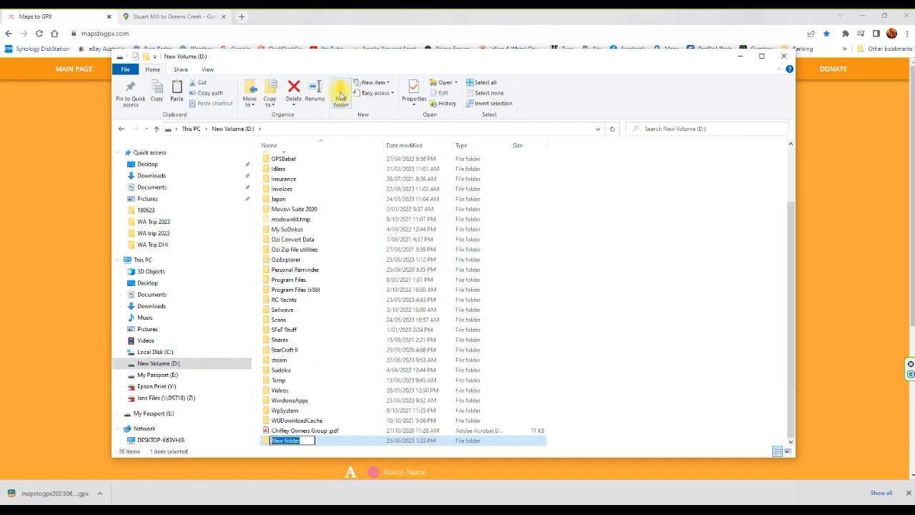
type("Temp")
key("Return")
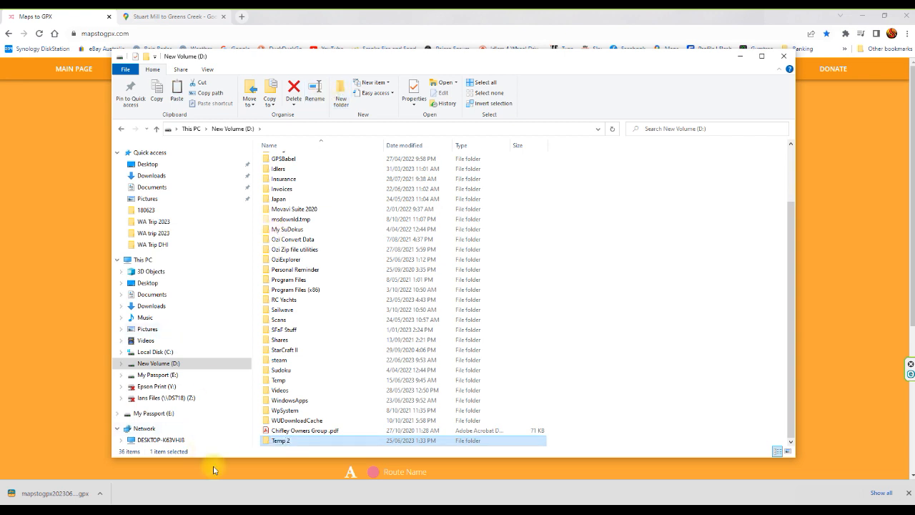
Paste the cut GPX file into the Temp 2 folder and close the file window
double_click(318, 441)
right_click(344, 232)
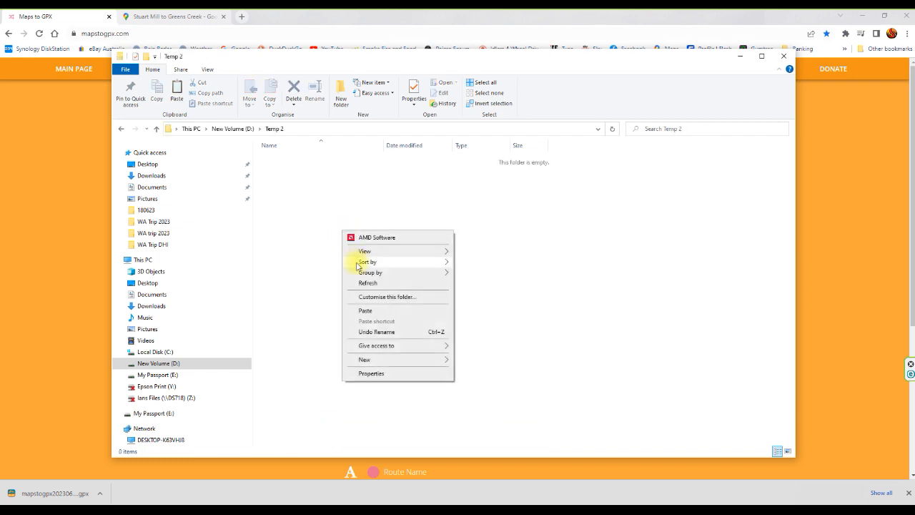
left_click(364, 310)
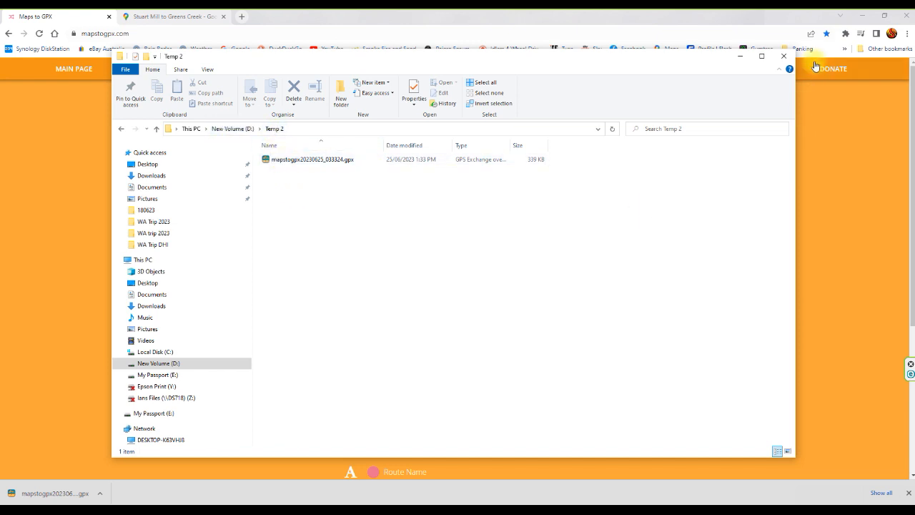
left_click(784, 56)
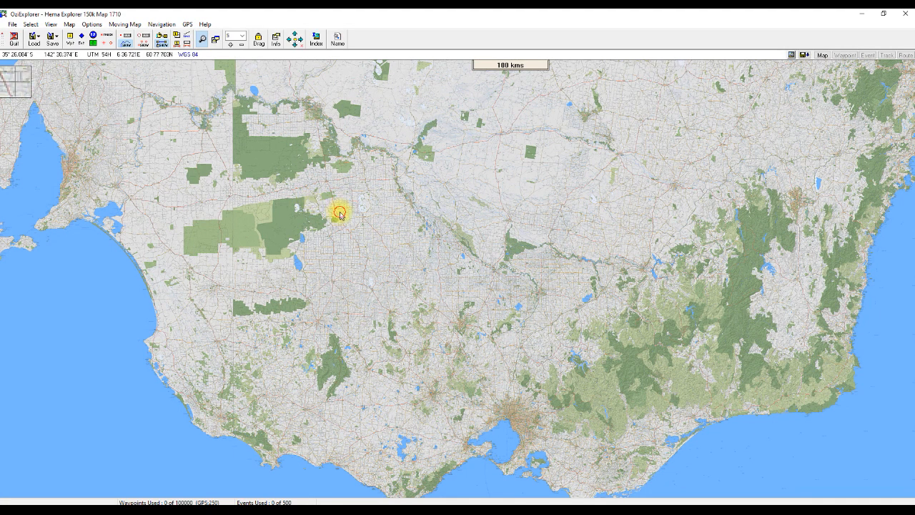
Switch to OziExplorer and open the dialog for importing a GPX file
left_click_drag(339, 208, 299, 201)
left_click_drag(321, 255, 363, 268)
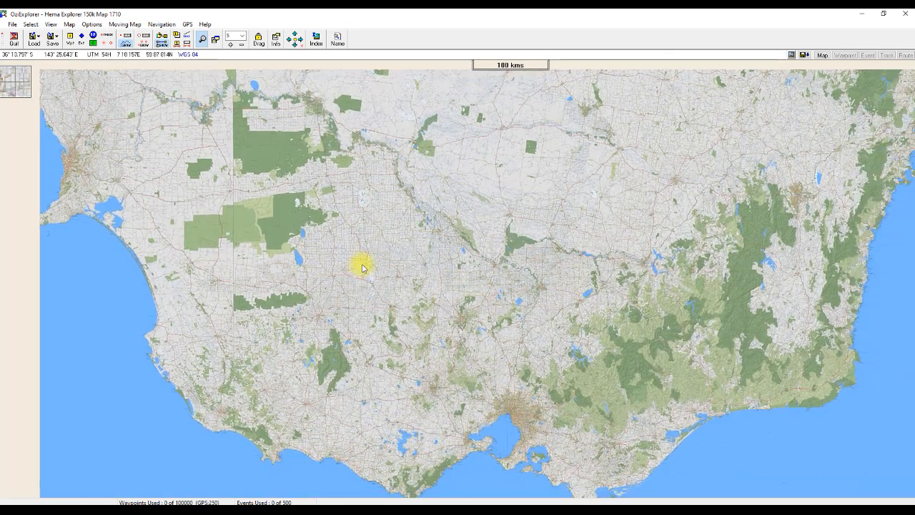
left_click(13, 25)
mouse_move(29, 36)
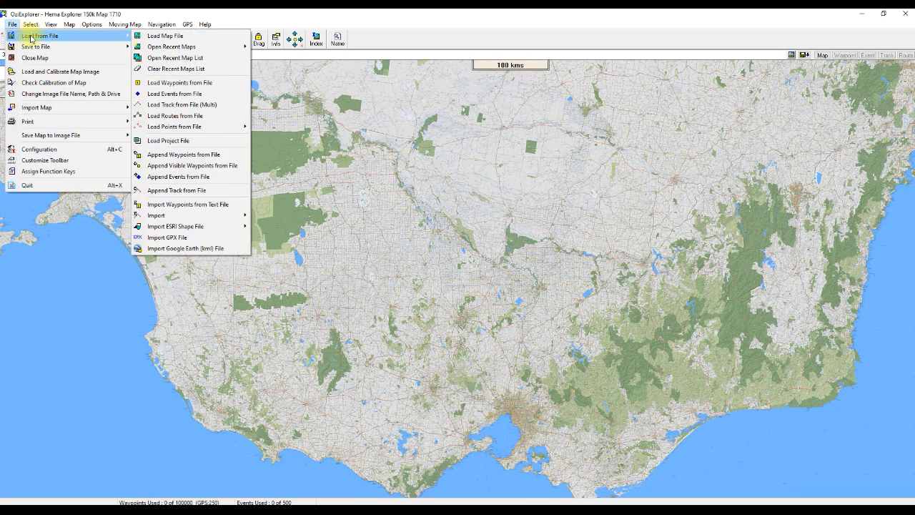
left_click(181, 241)
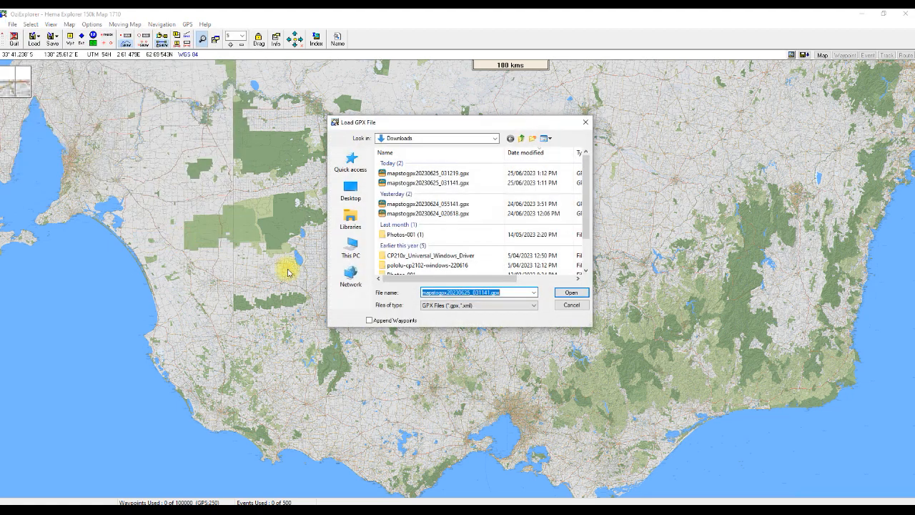
Import mapstogpx20230625_033324.gpx from the Temp 2 folder on the New Volume (D:) drive
left_click(521, 140)
left_click(521, 140)
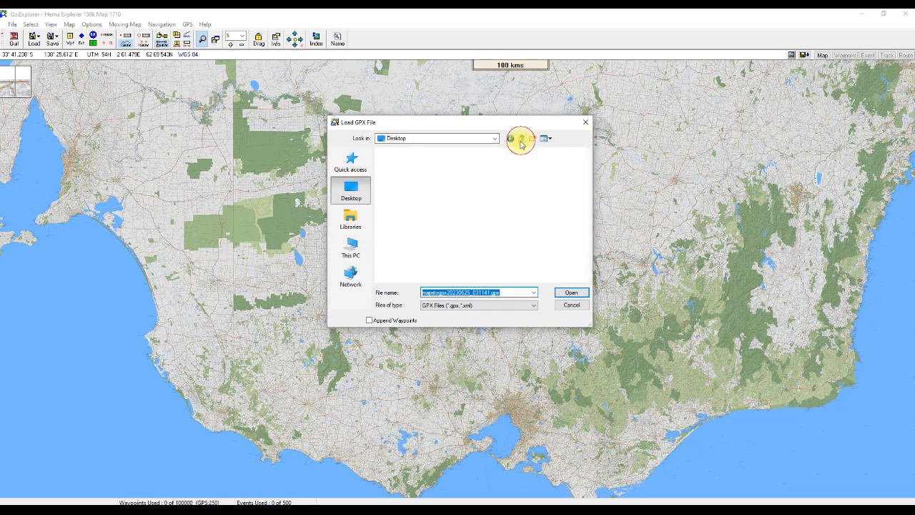
left_click(517, 169)
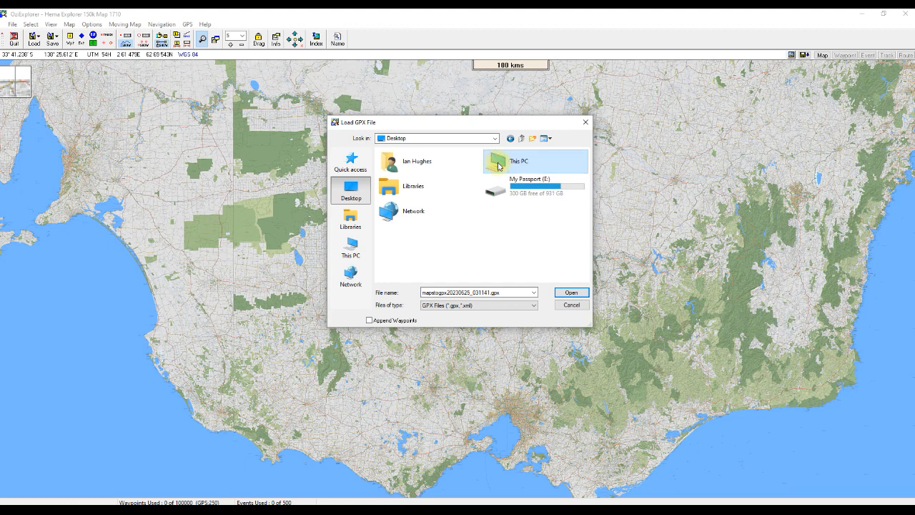
double_click(498, 166)
scroll(466, 226, "down", 6)
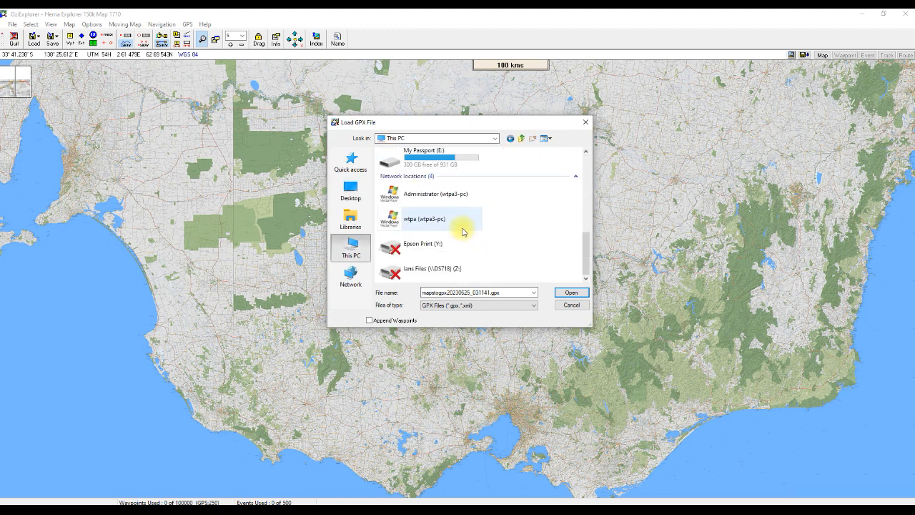
scroll(491, 239, "up", 2)
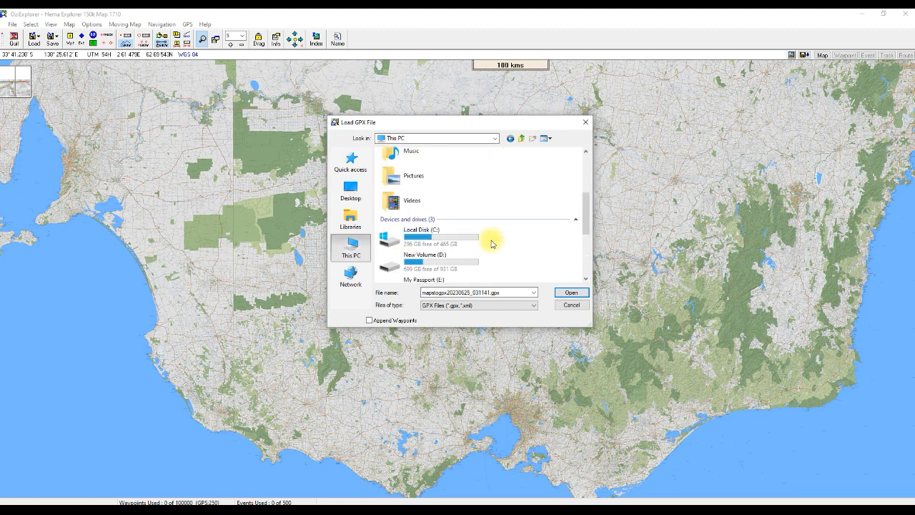
scroll(491, 245, "down", 2)
double_click(458, 202)
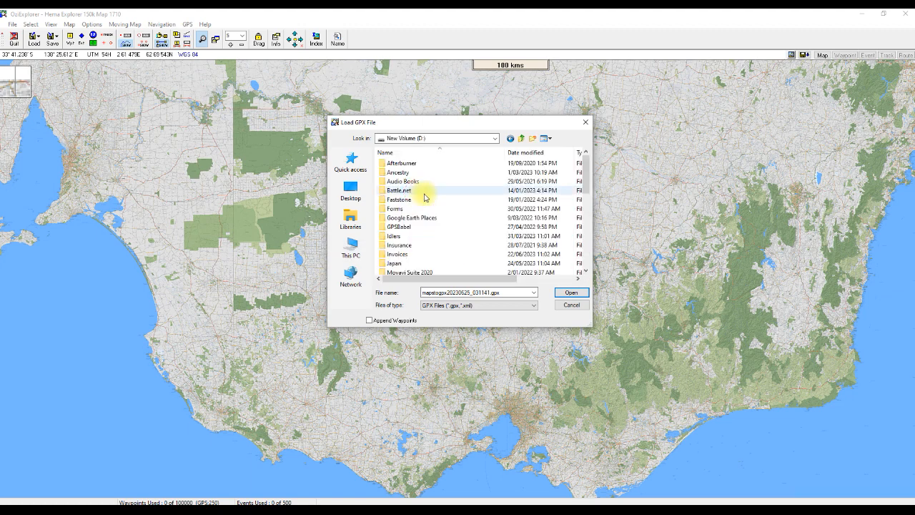
scroll(472, 232, "down", 1)
scroll(471, 232, "down", 3)
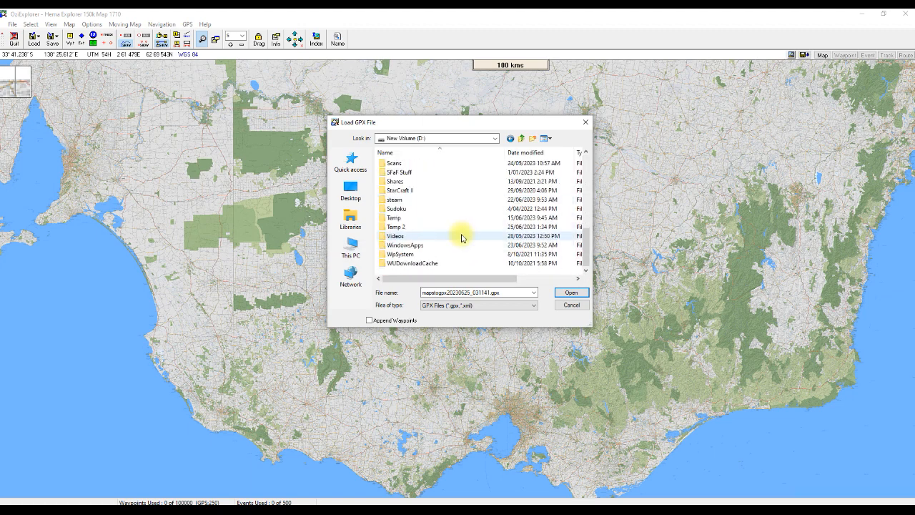
double_click(404, 228)
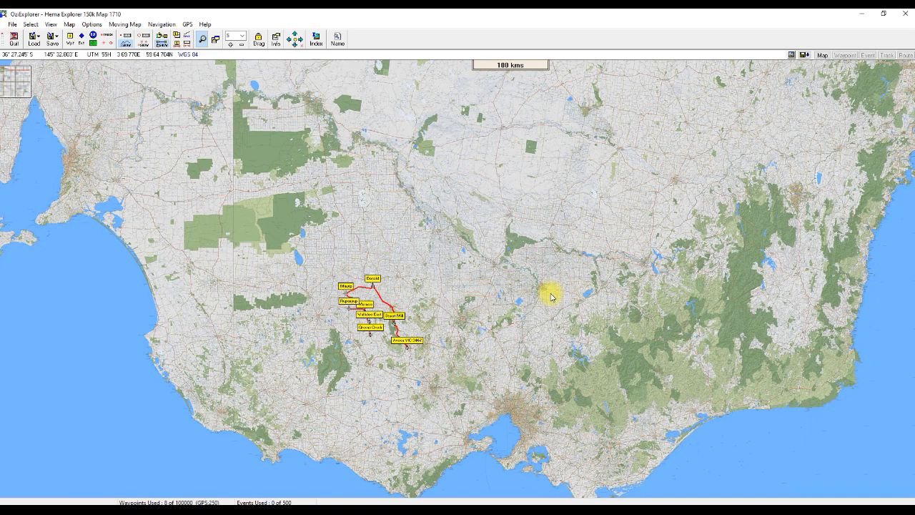
Show the track list and set the line color of the Stuart Mill to Greens Creek track to blue in its properties
scroll(442, 319, "up", 3)
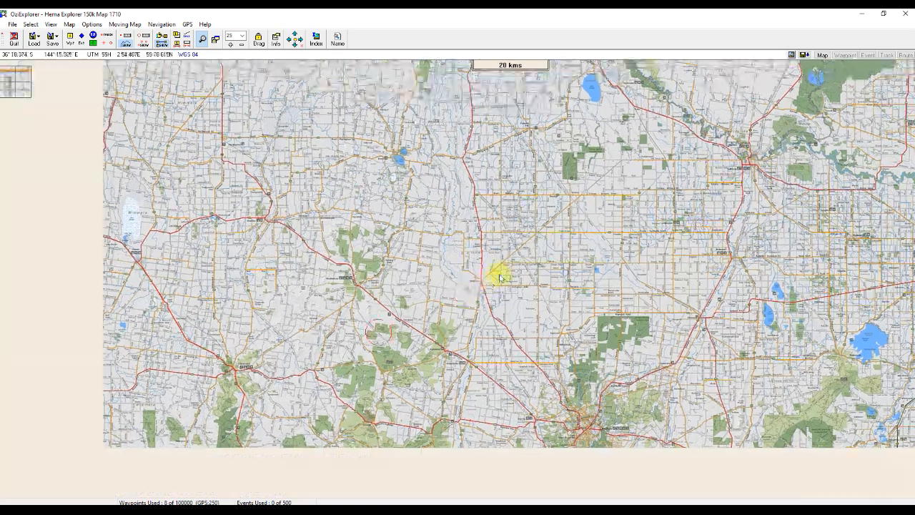
left_click_drag(500, 277, 642, 201)
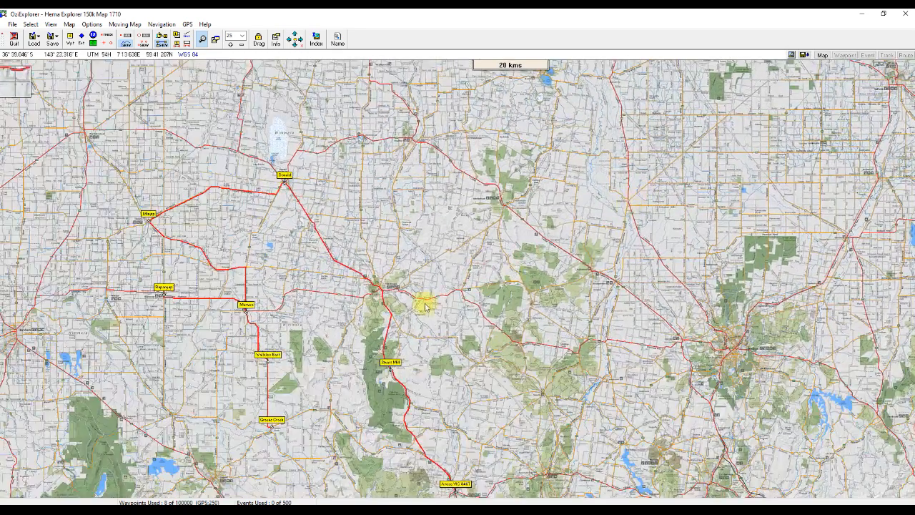
left_click_drag(443, 327, 510, 286)
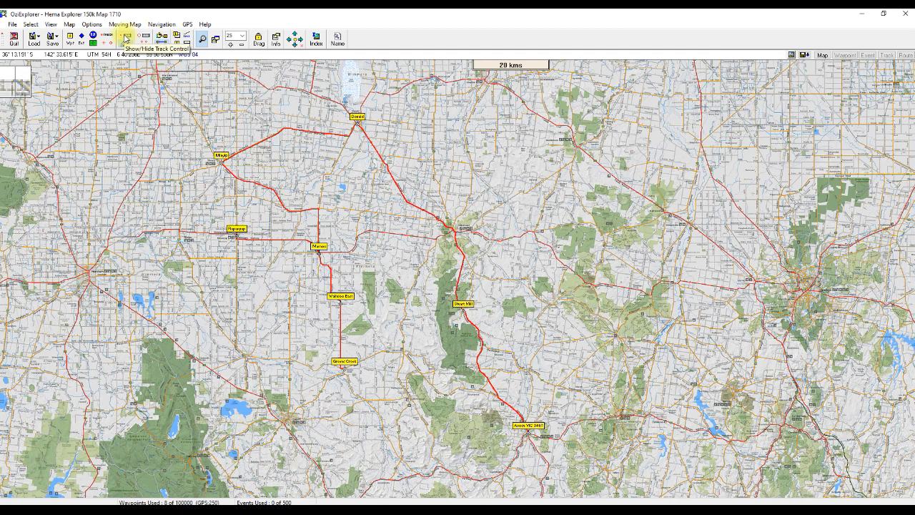
left_click(125, 39)
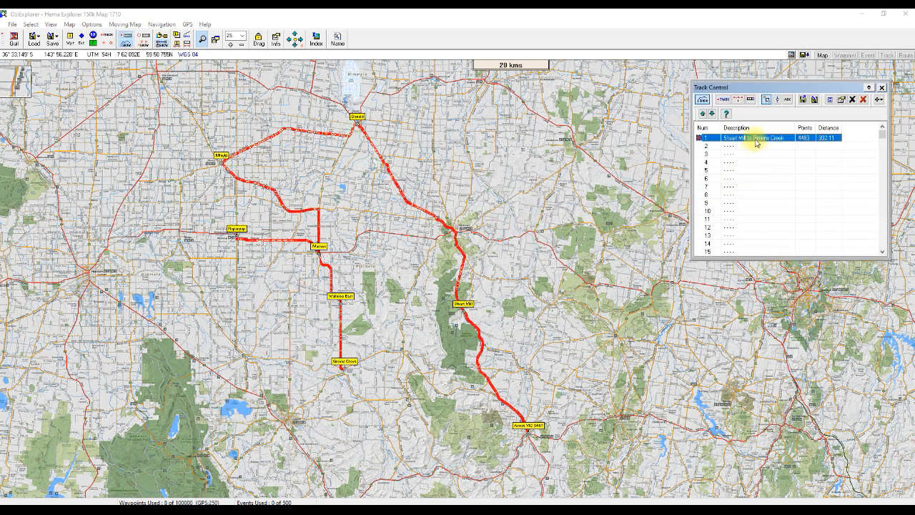
double_click(753, 141)
left_click(441, 230)
left_click(433, 246)
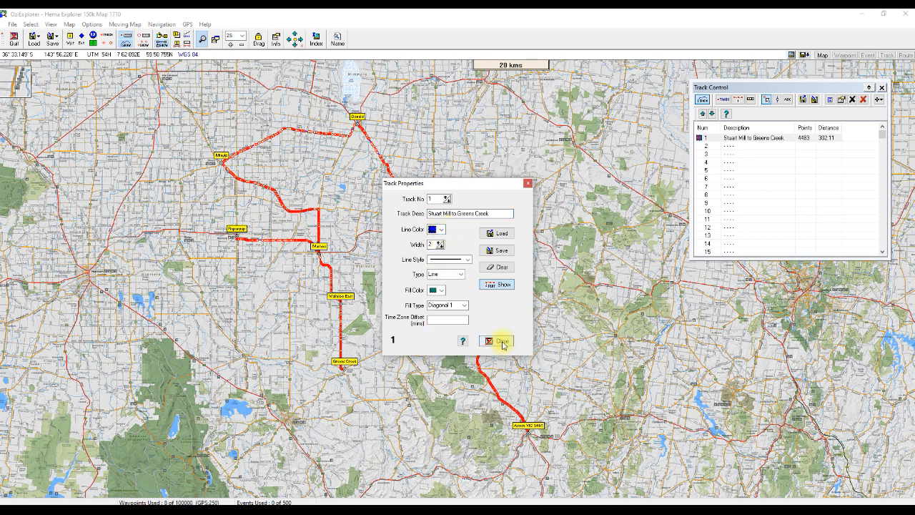
Save the track as a .plt file named Test track from Google in Temp 2 on New Volume (D:), and close the track properties
left_click(500, 250)
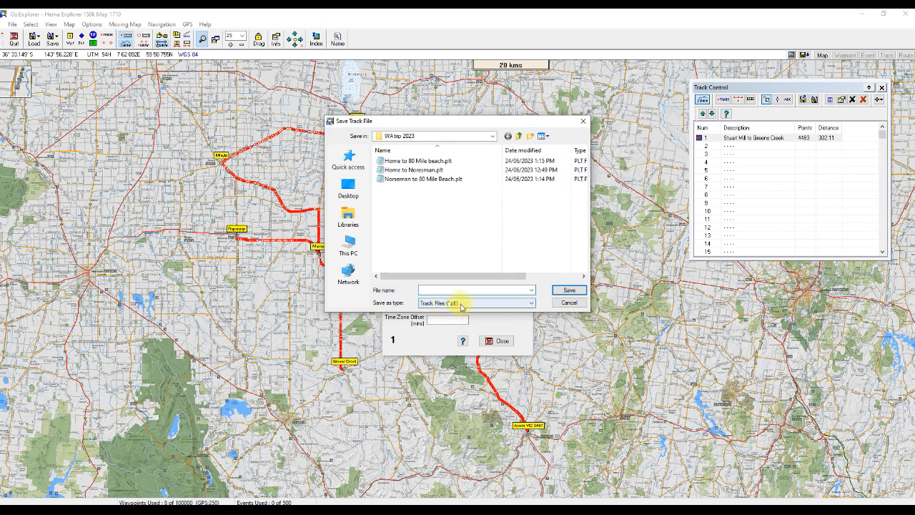
left_click(493, 137)
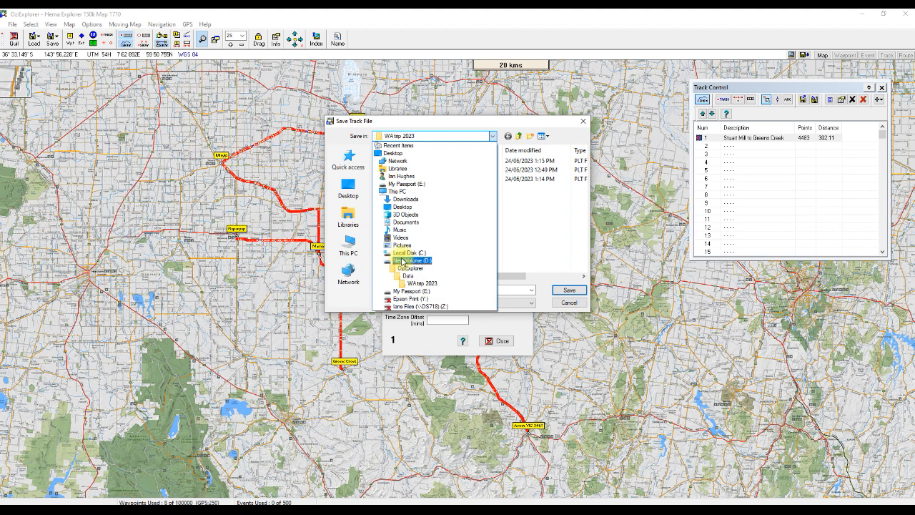
left_click(402, 254)
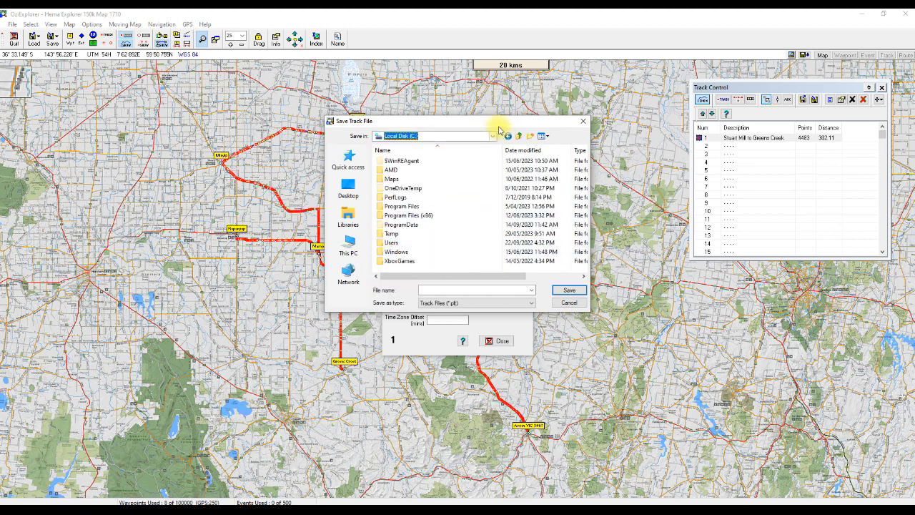
left_click(493, 137)
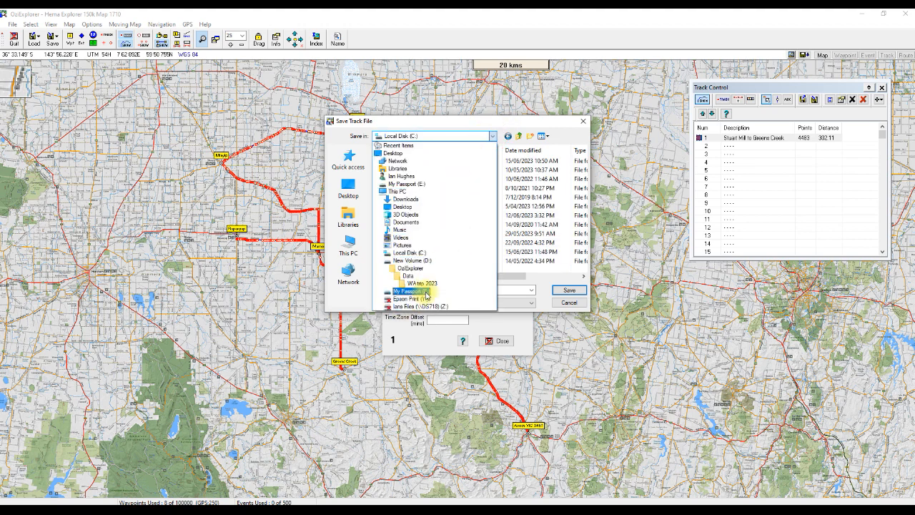
left_click(411, 260)
scroll(457, 208, "down", 2)
scroll(451, 215, "down", 5)
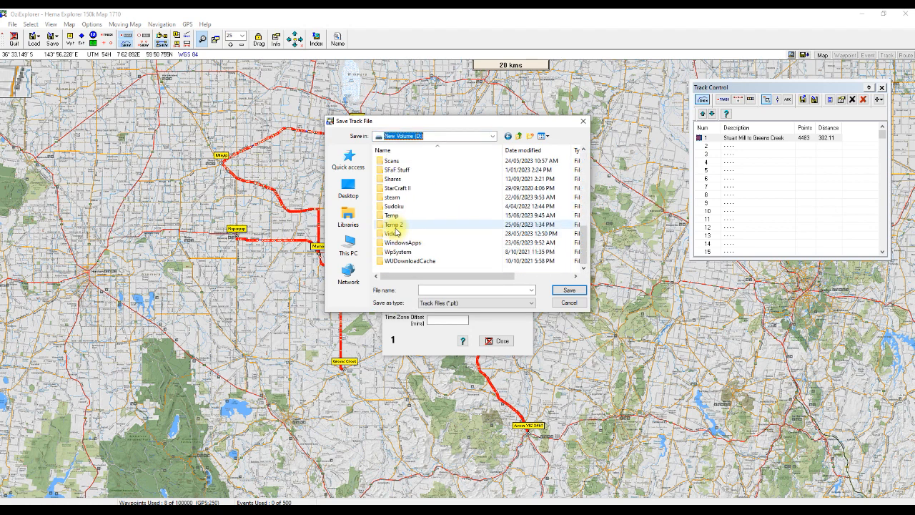
double_click(395, 227)
left_click(462, 289)
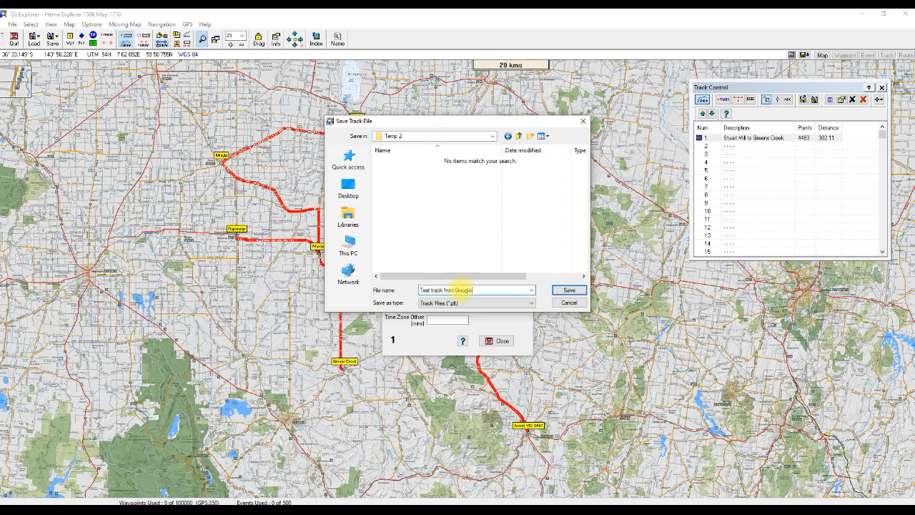
left_click(565, 290)
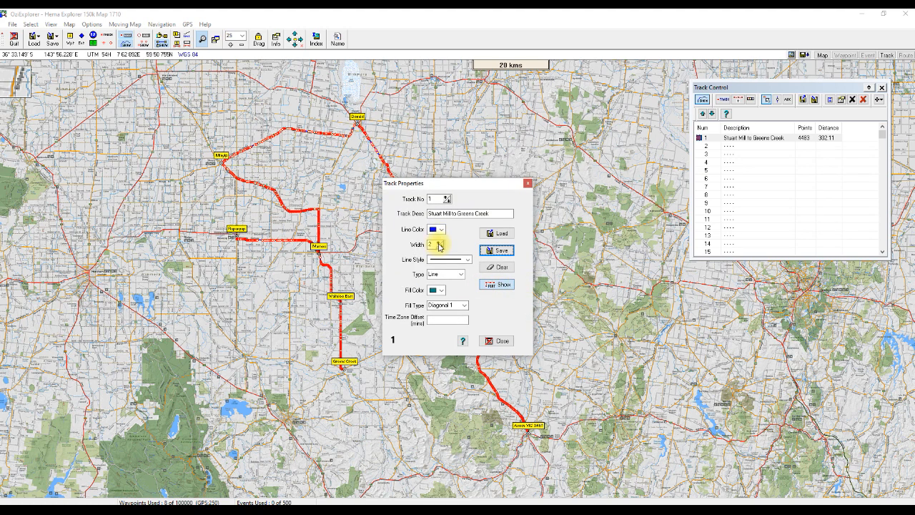
left_click(496, 341)
left_click(756, 171)
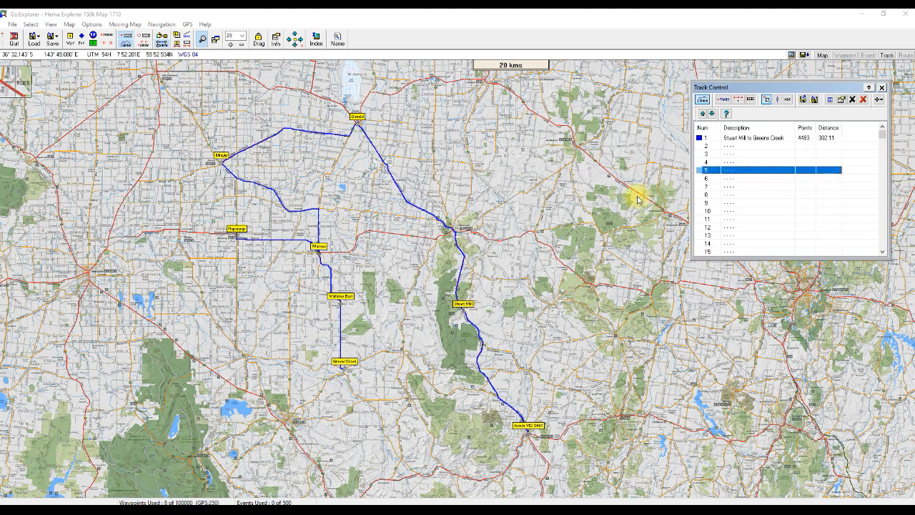
Review the properties of the Stuart Mill to Greens Creek track, close them and deselect the track in the list
left_click(747, 139)
double_click(746, 139)
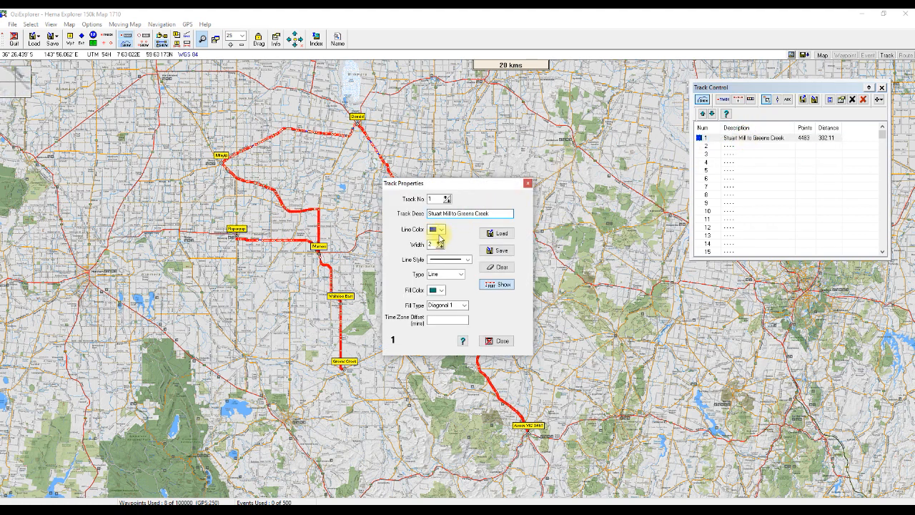
left_click(500, 341)
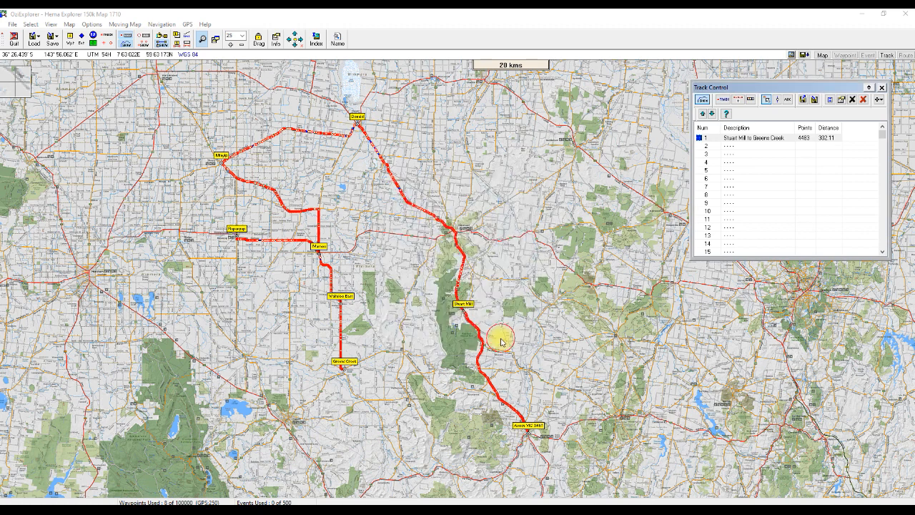
left_click(737, 195)
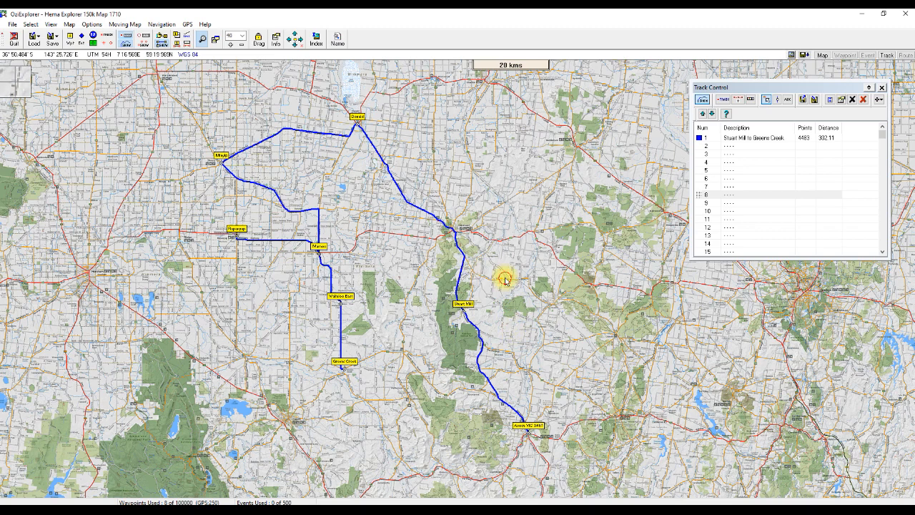
Show the individual track points around St Arnaud to inspect them, and hide them again
scroll(505, 279, "up", 2)
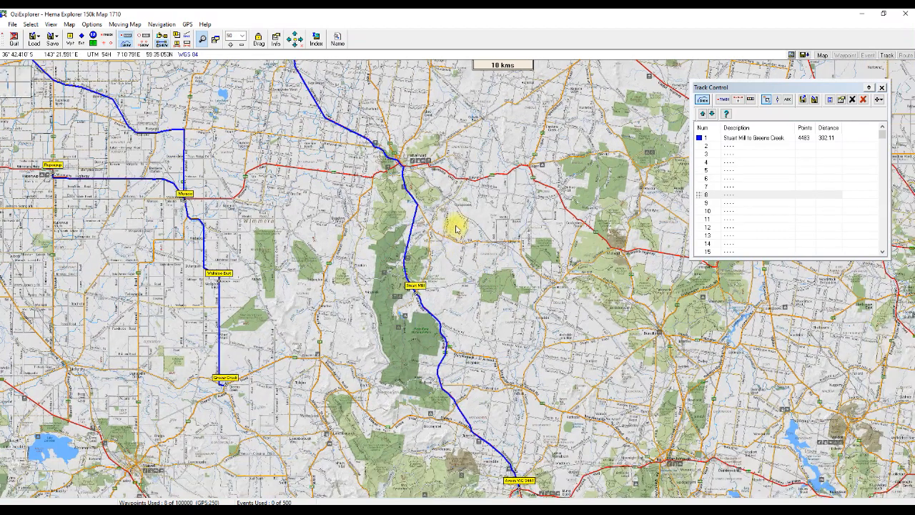
scroll(427, 244, "up", 1)
scroll(420, 246, "up", 1)
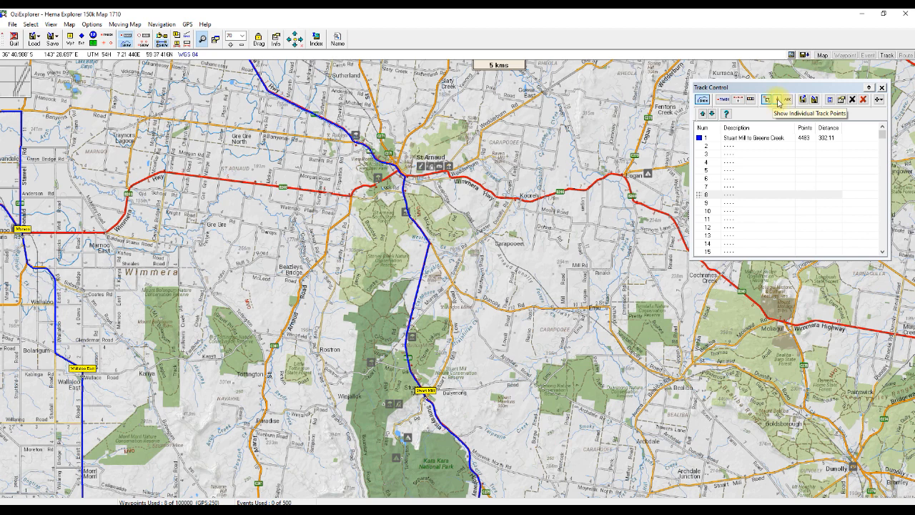
left_click(779, 102)
left_click(767, 102)
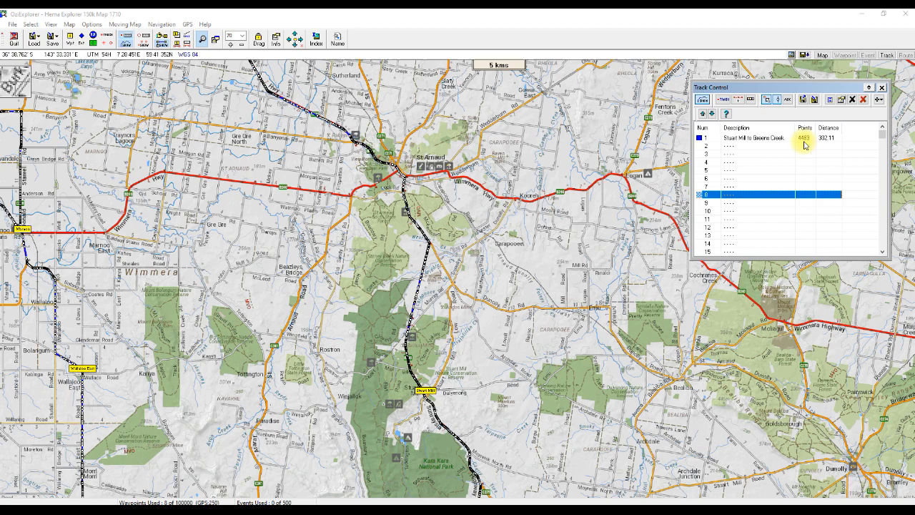
left_click(778, 101)
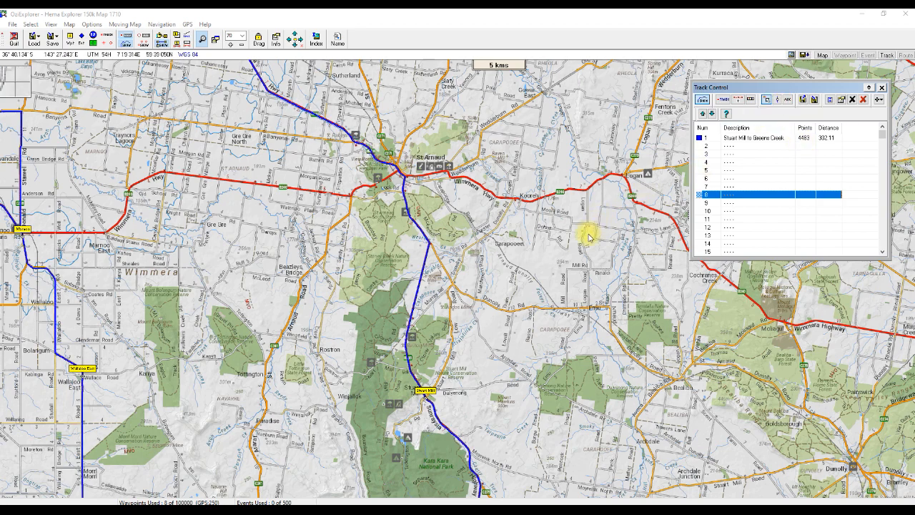
Close the track list so that the whole map is uncovered
left_click_drag(495, 279, 543, 254)
scroll(542, 255, "down", 2)
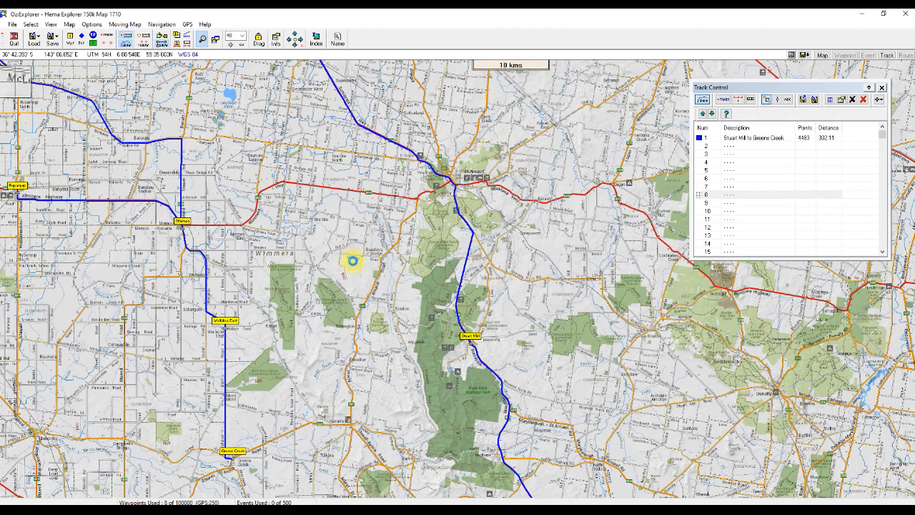
scroll(352, 261, "down", 1)
left_click_drag(351, 245, 398, 296)
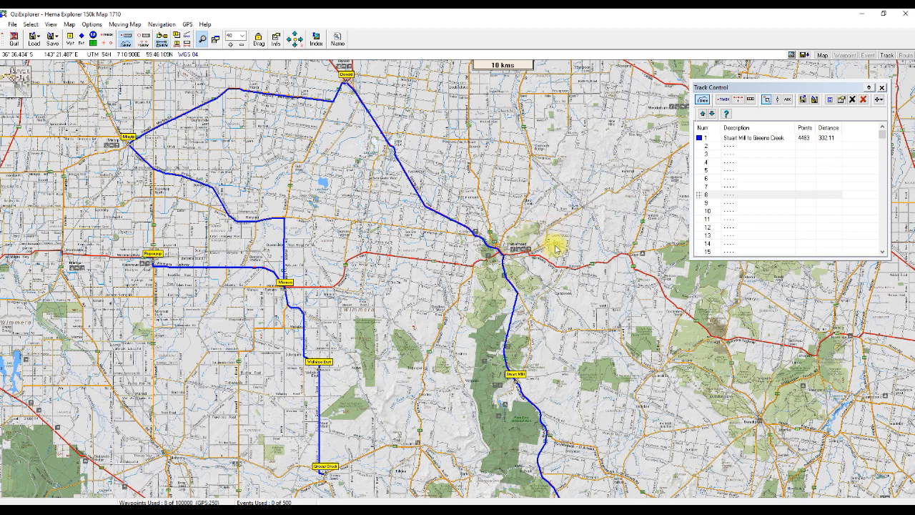
left_click(884, 87)
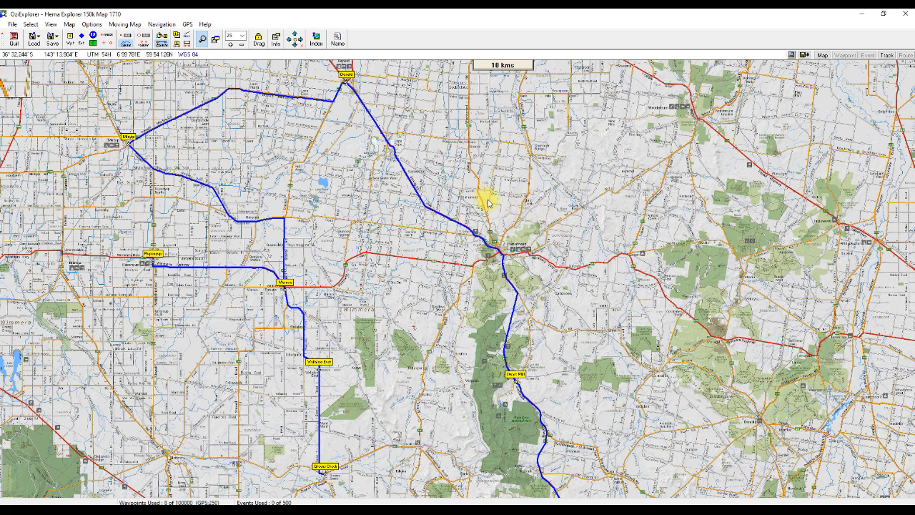
Save the waypoints to a .wpt file named Google test in the Temp 2 folder
scroll(489, 204, "down", 1)
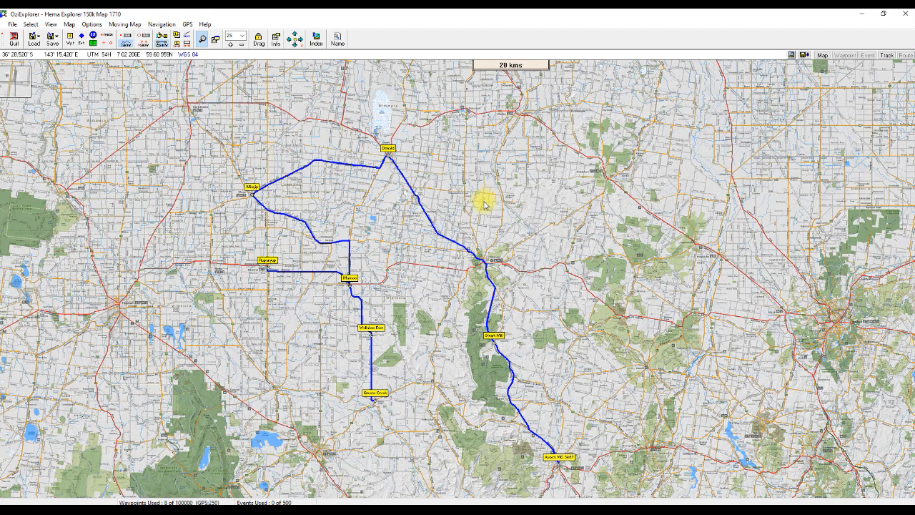
left_click_drag(483, 199, 456, 175)
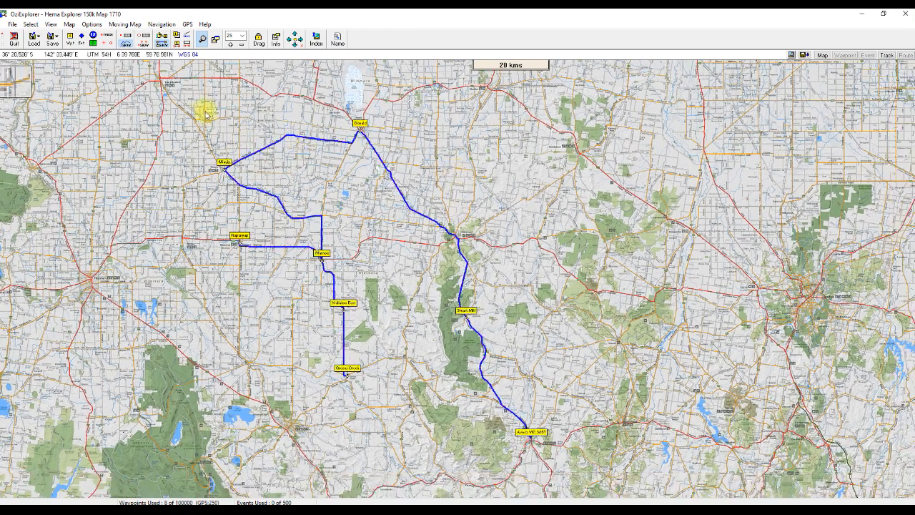
left_click(53, 37)
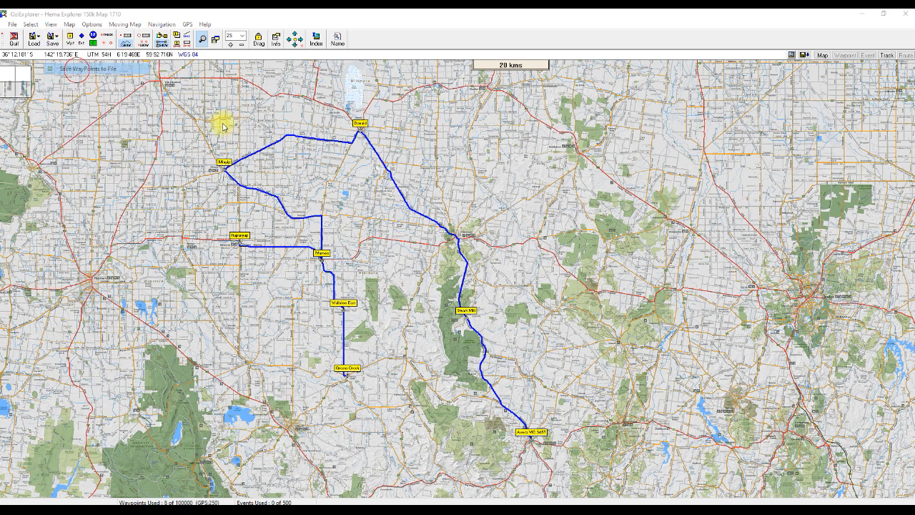
left_click(77, 69)
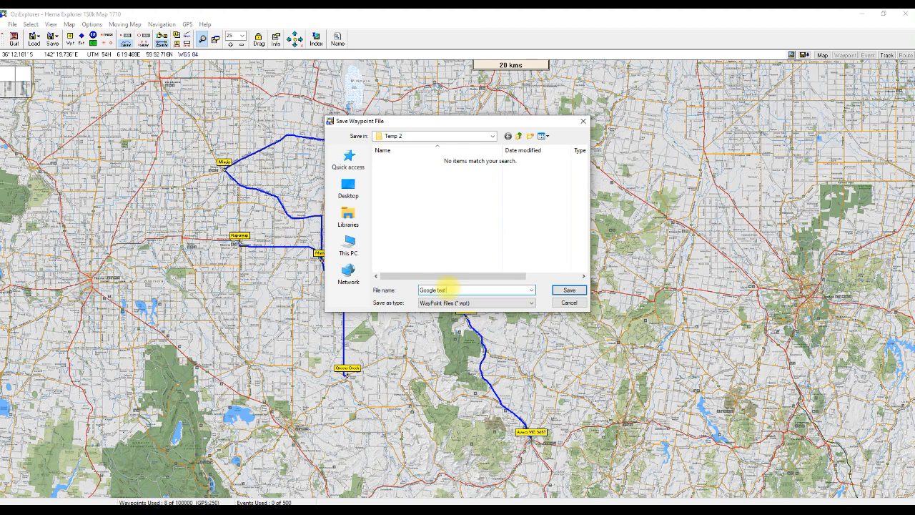
left_click(569, 289)
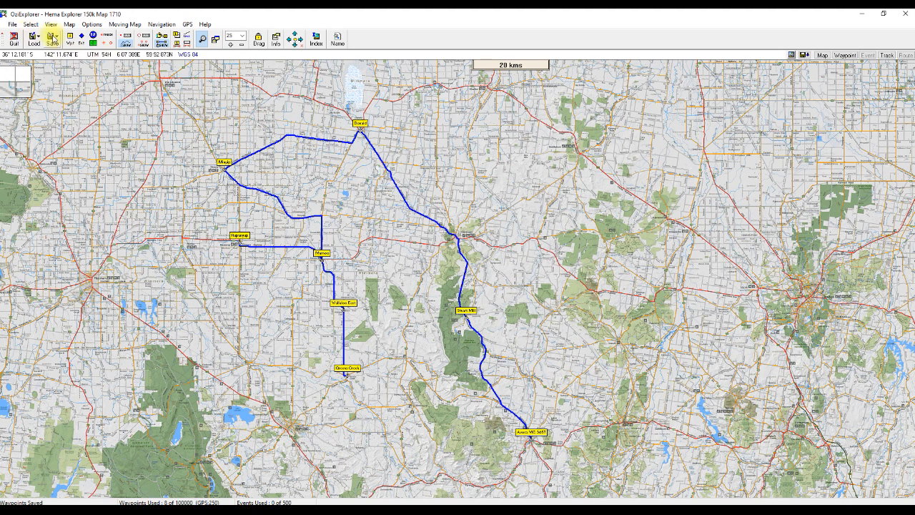
Clear all waypoints from the map and keep the blue track
left_click(69, 25)
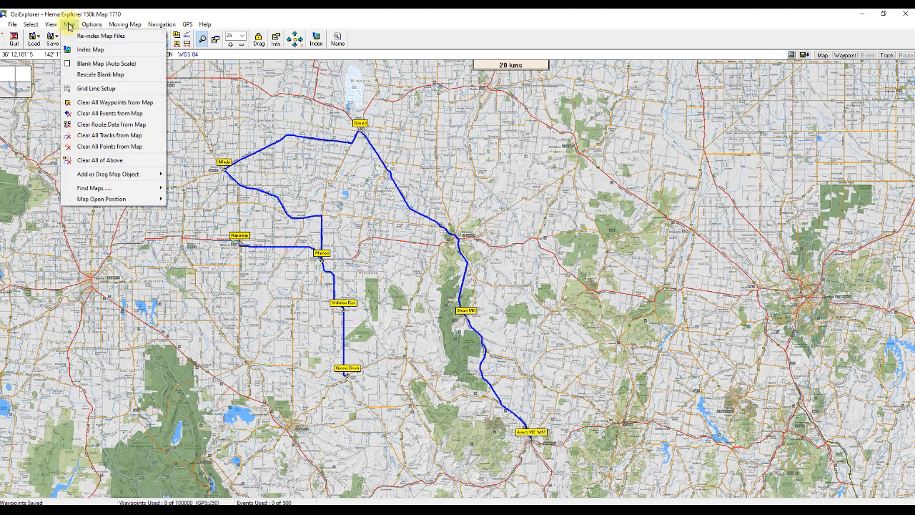
left_click(107, 103)
left_click(444, 285)
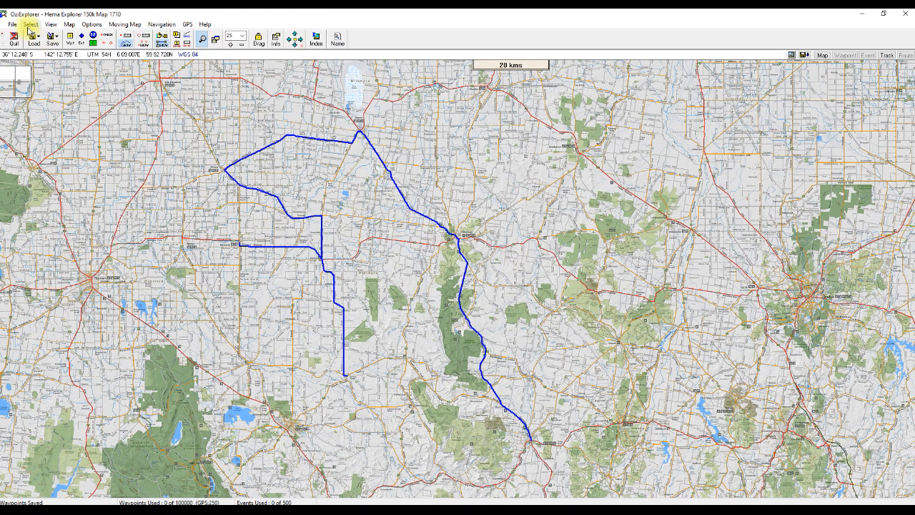
Save track 1 to Test track from Google.plt in the Temp 2 folder, replacing the existing file
left_click(53, 37)
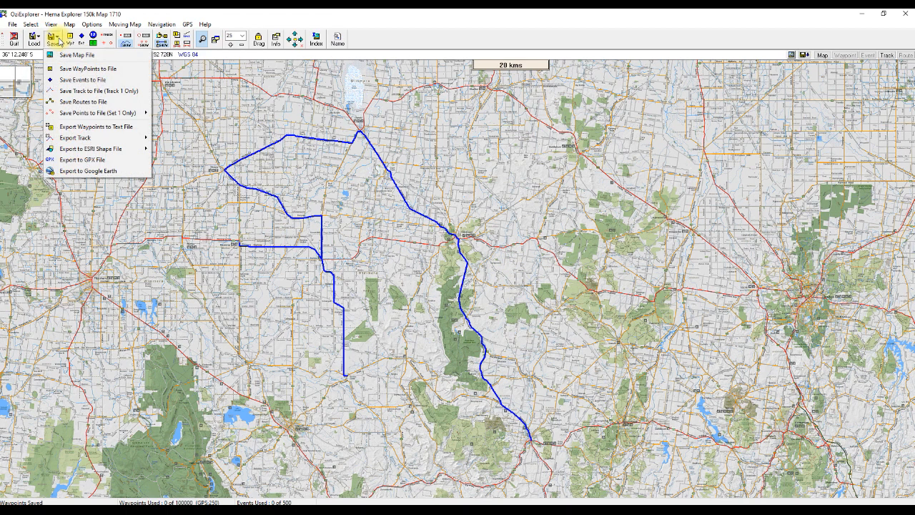
left_click(73, 90)
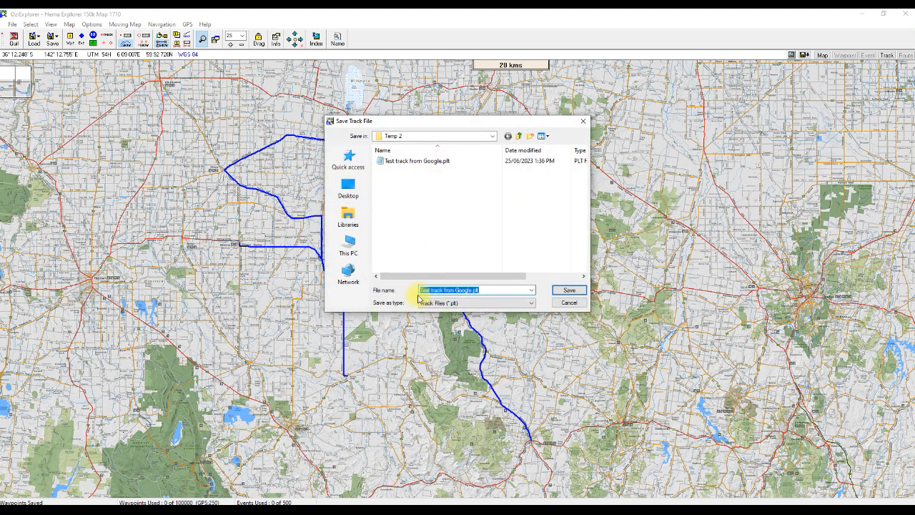
left_click(566, 291)
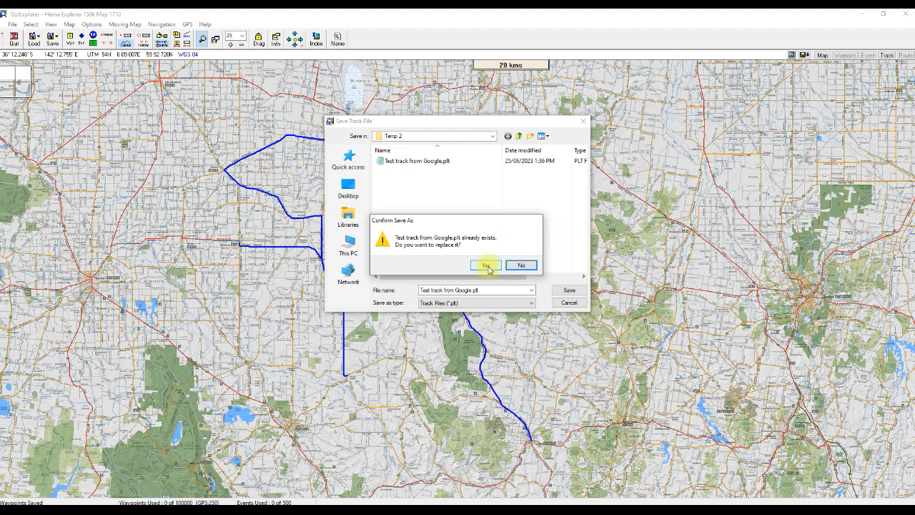
left_click(487, 267)
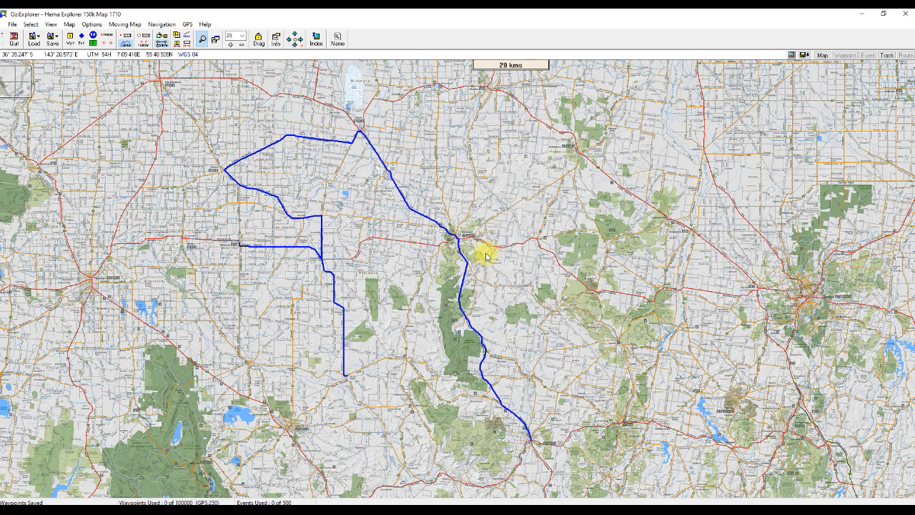
scroll(453, 243, "down", 1)
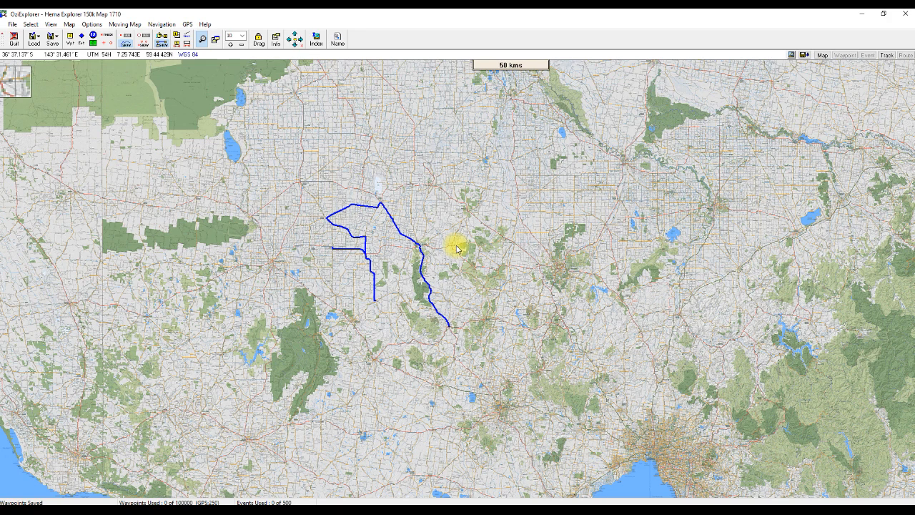
left_click(435, 276)
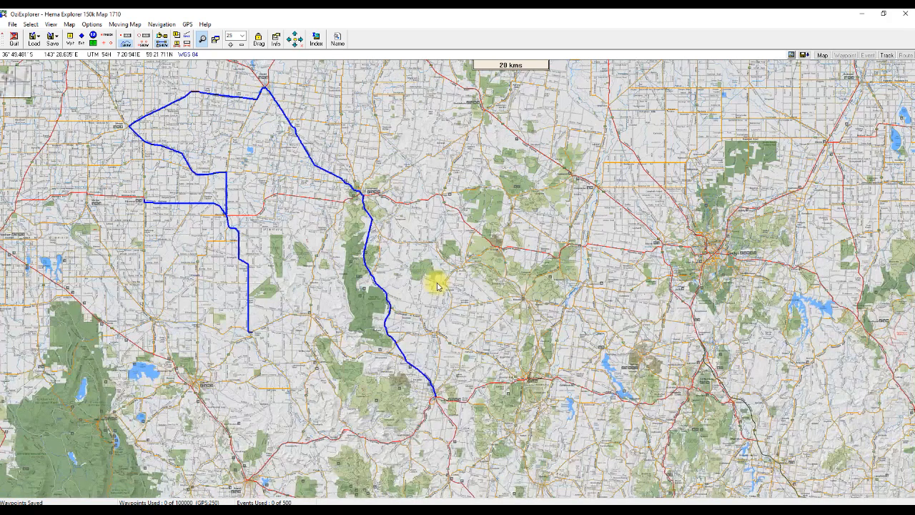
left_click_drag(435, 271, 500, 282)
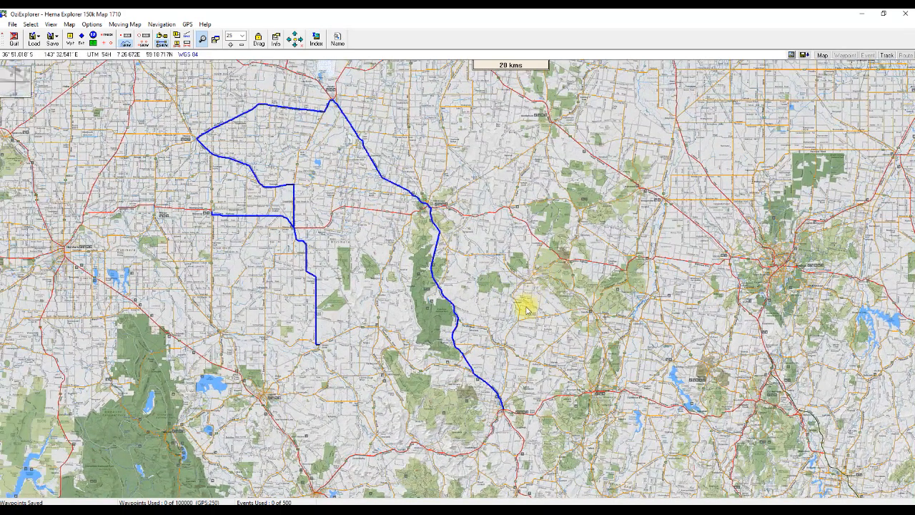
left_click_drag(519, 306, 546, 313)
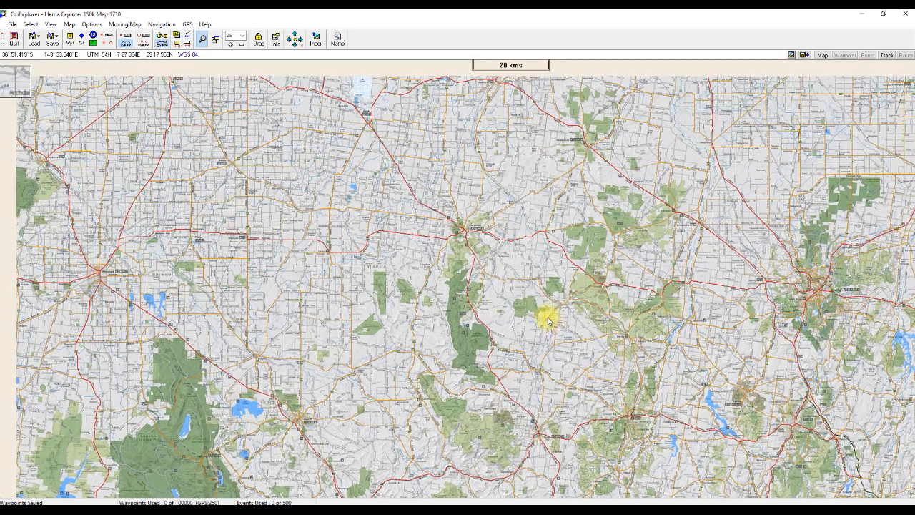